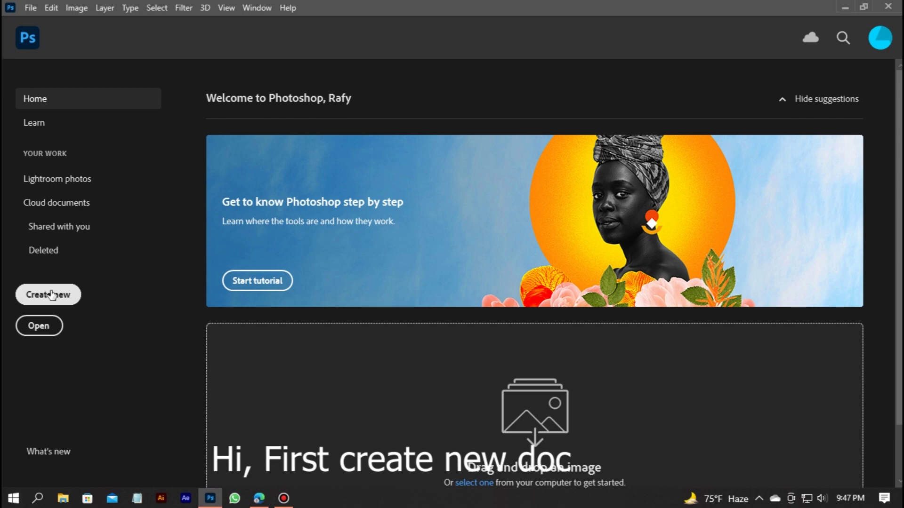
Create a new transparent RGB document, 2000 × 2000 px at 100 ppi.
left_click(60, 295)
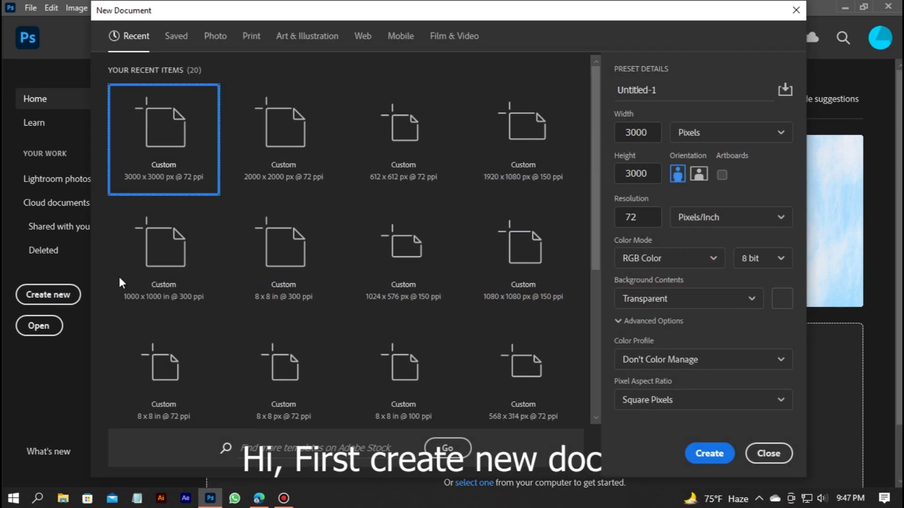
left_click_drag(654, 129, 601, 134)
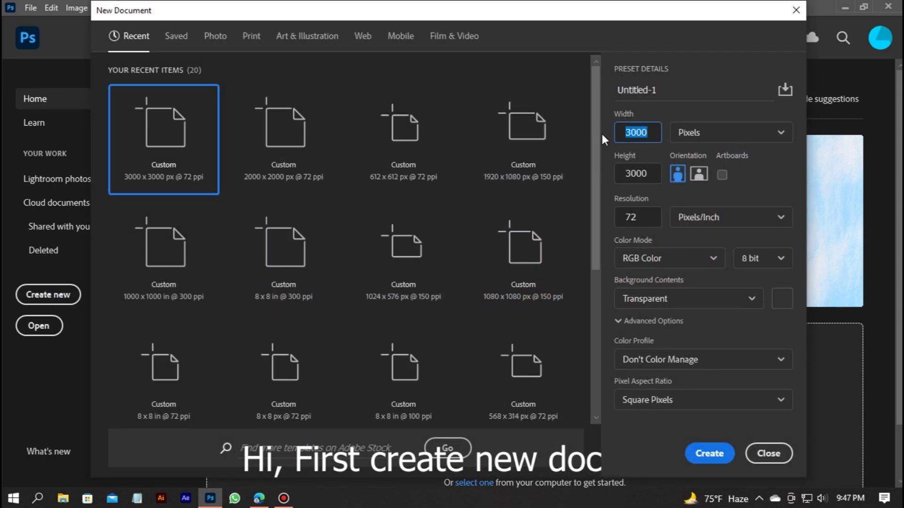
type("2000")
key("Tab")
type("2000")
key("Tab")
type("100")
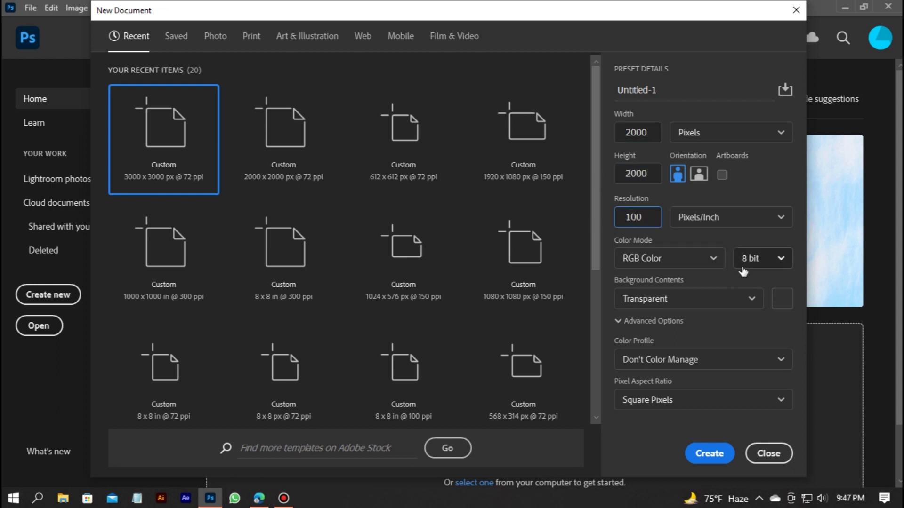
left_click(721, 261)
left_click(696, 326)
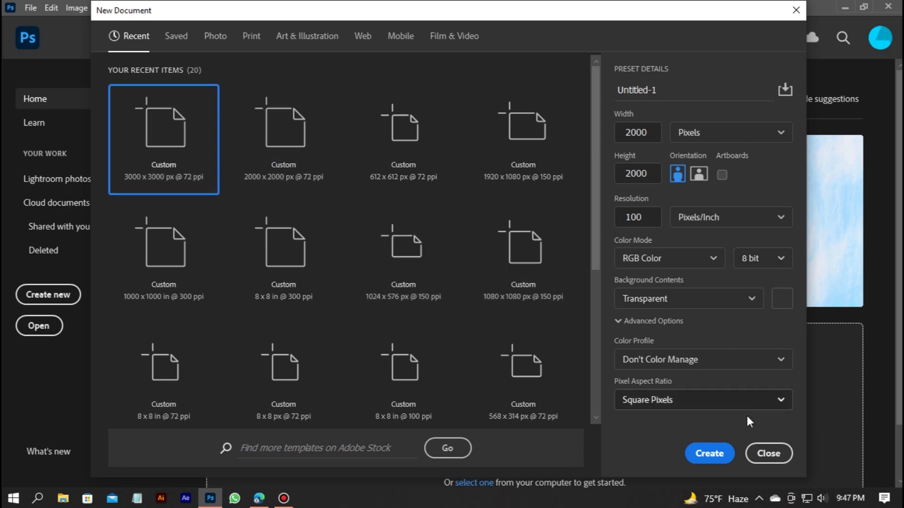
left_click(720, 455)
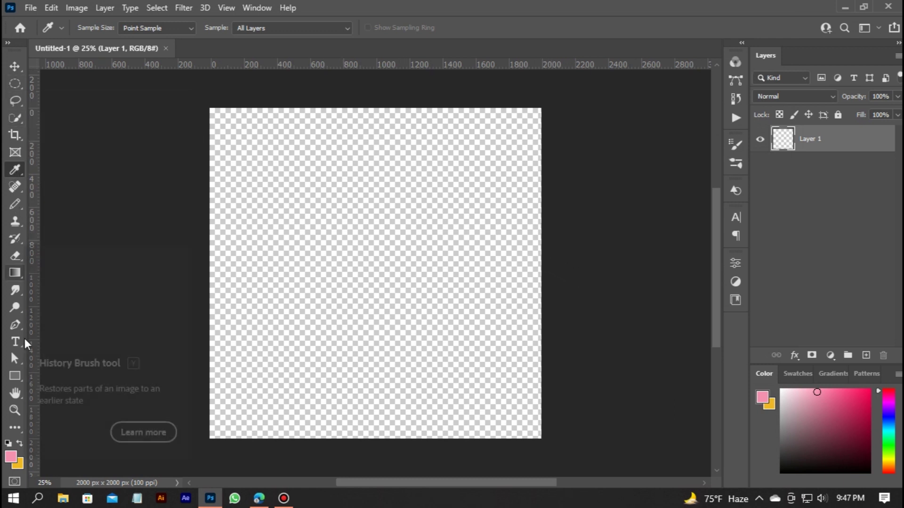
left_click(15, 376)
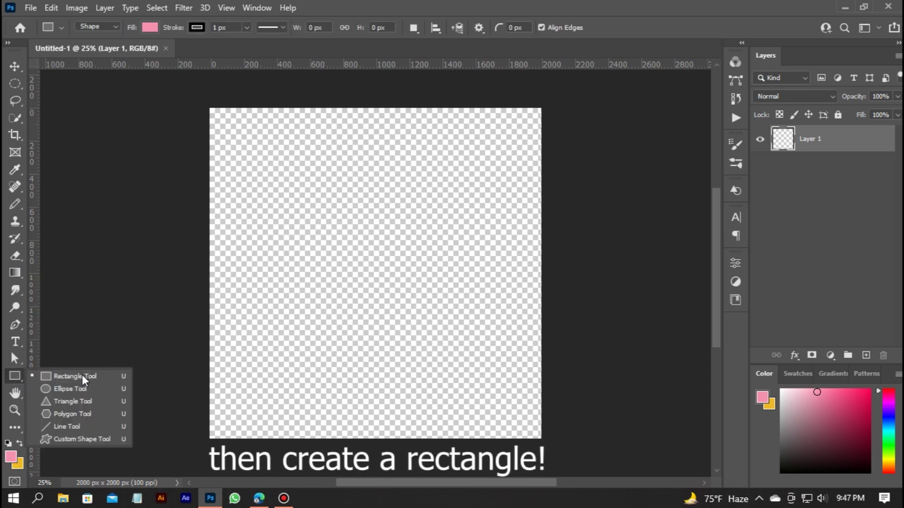
Draw a rectangle covering the whole canvas with no stroke.
left_click(84, 379)
left_click_drag(201, 100, 549, 446)
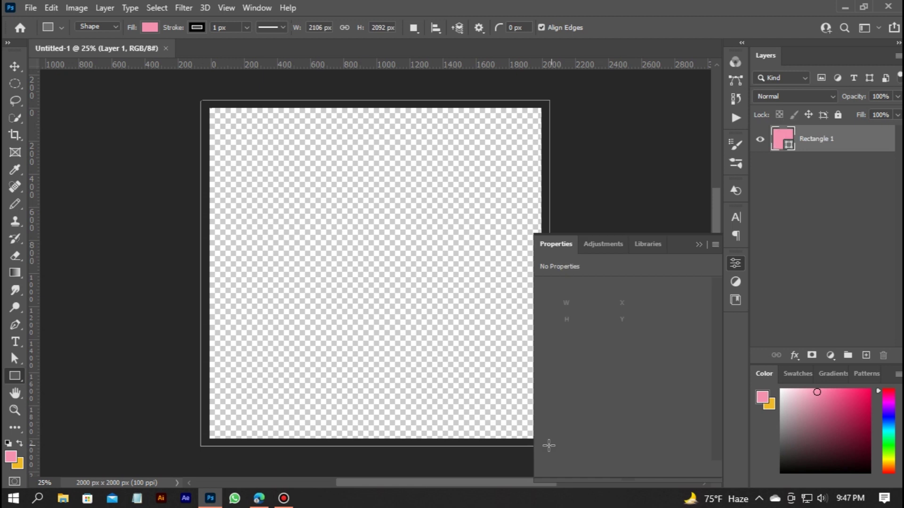
left_click(575, 384)
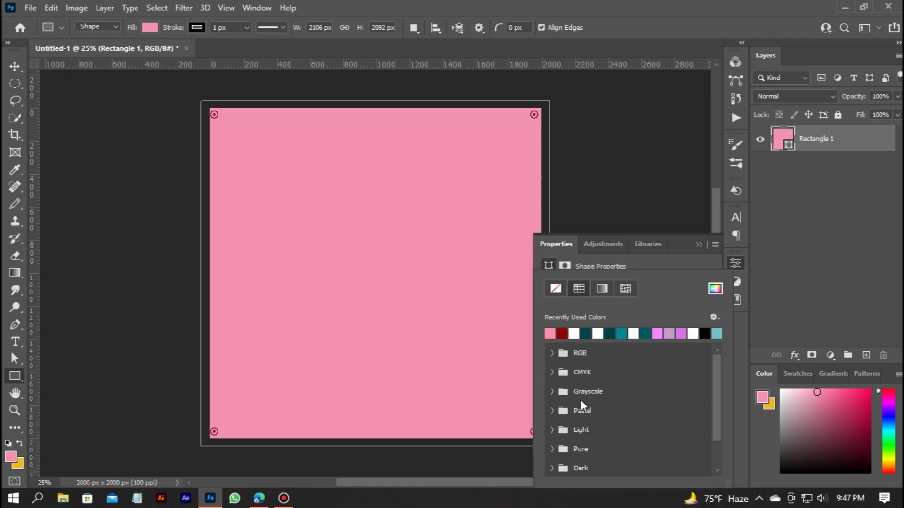
left_click(553, 289)
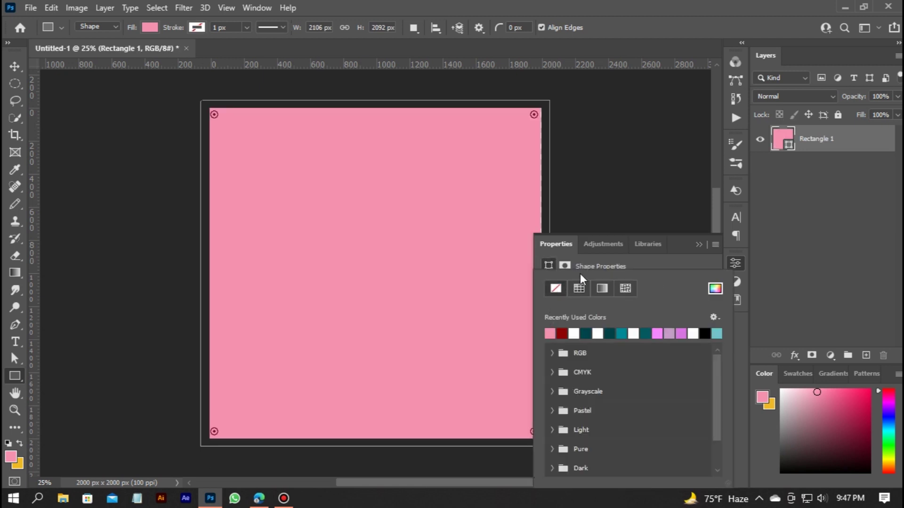
left_click(635, 266)
Fill the rectangle with teal #73c0c8.
left_click(582, 383)
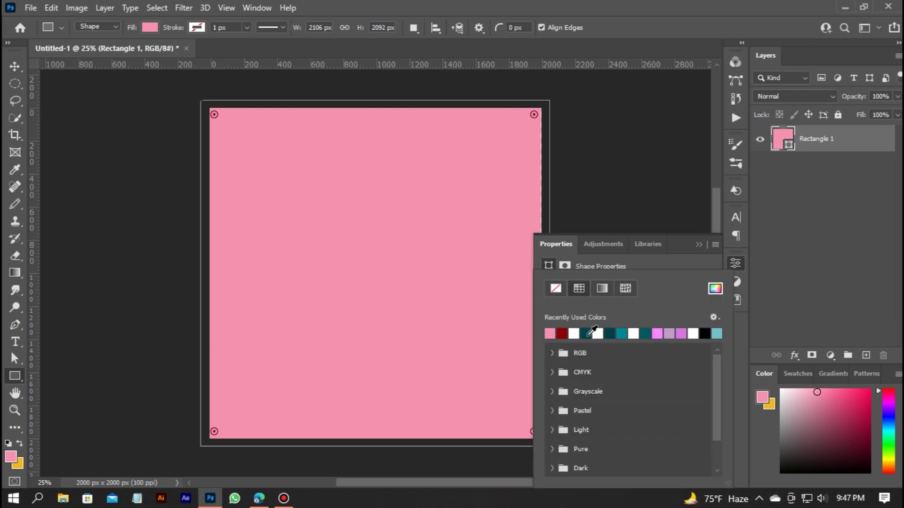
left_click(711, 289)
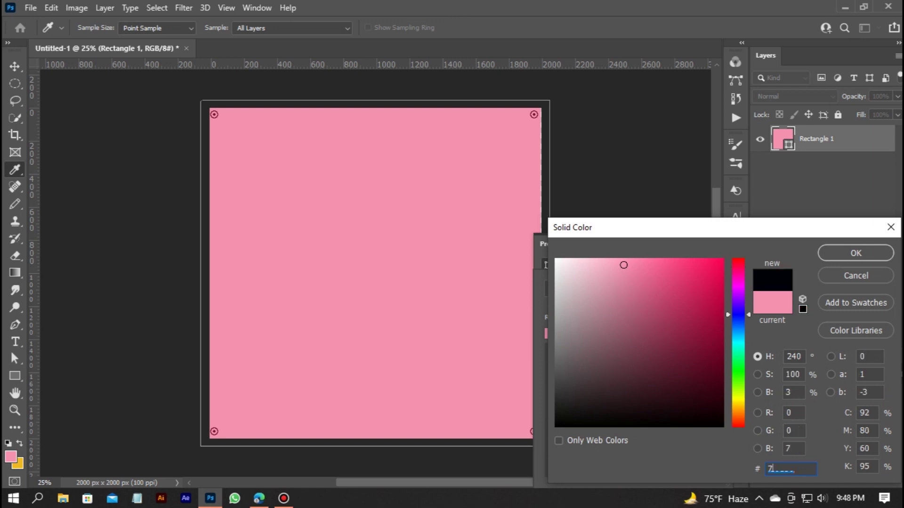
type("73c0")
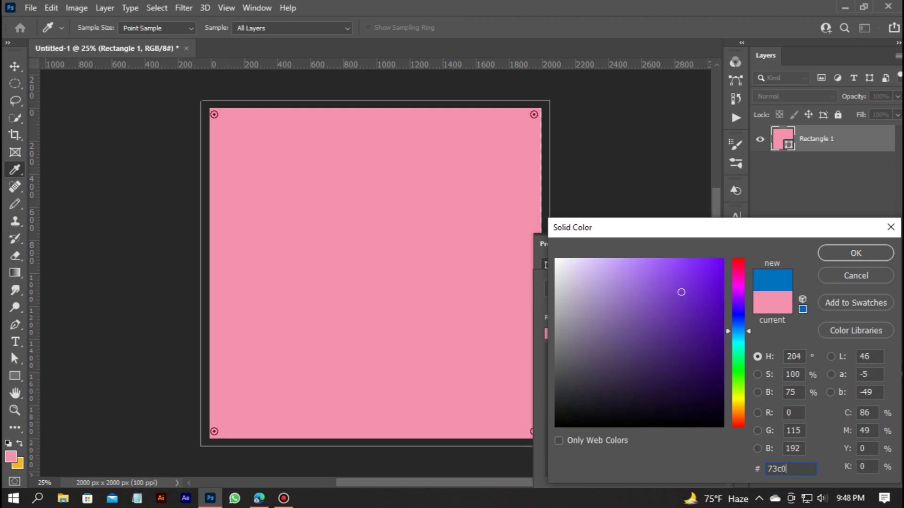
type("c8")
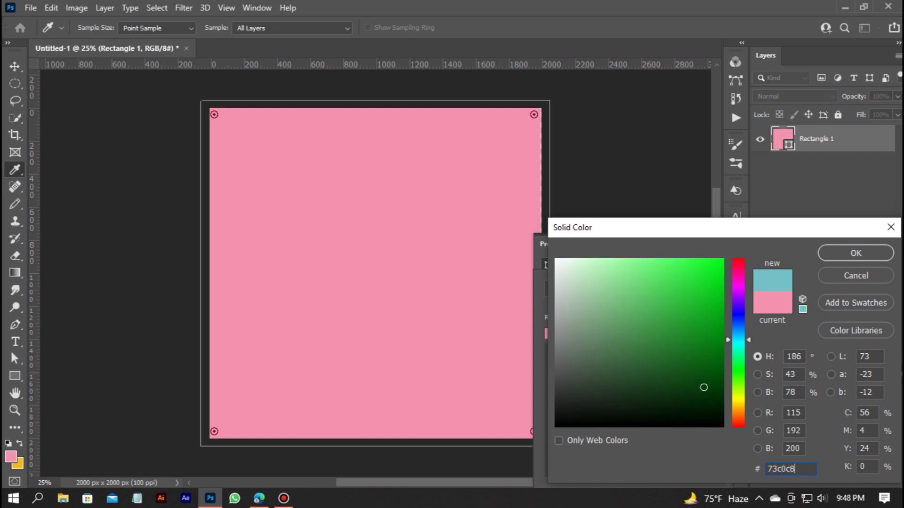
left_click(857, 254)
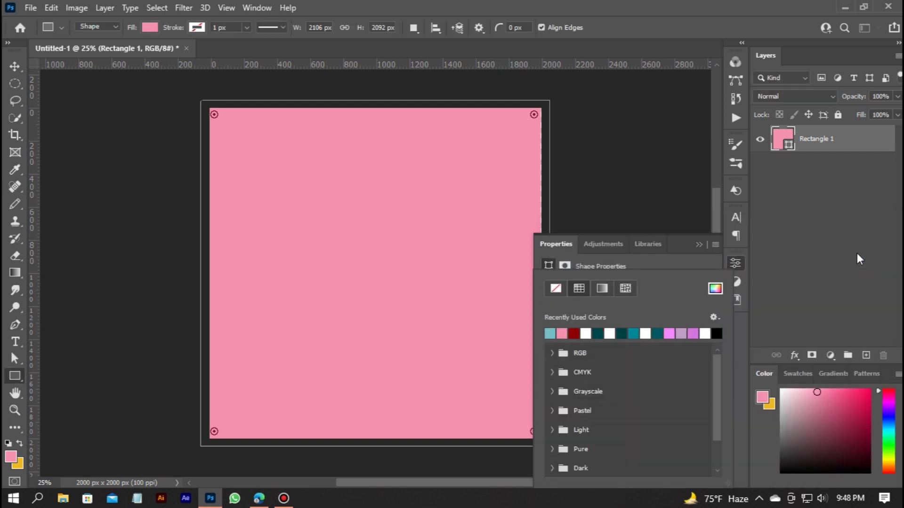
left_click(701, 244)
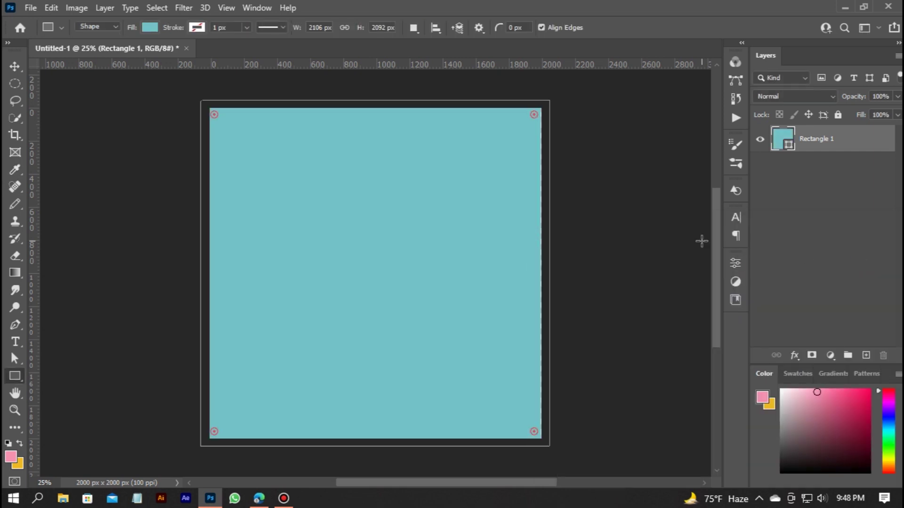
left_click(795, 356)
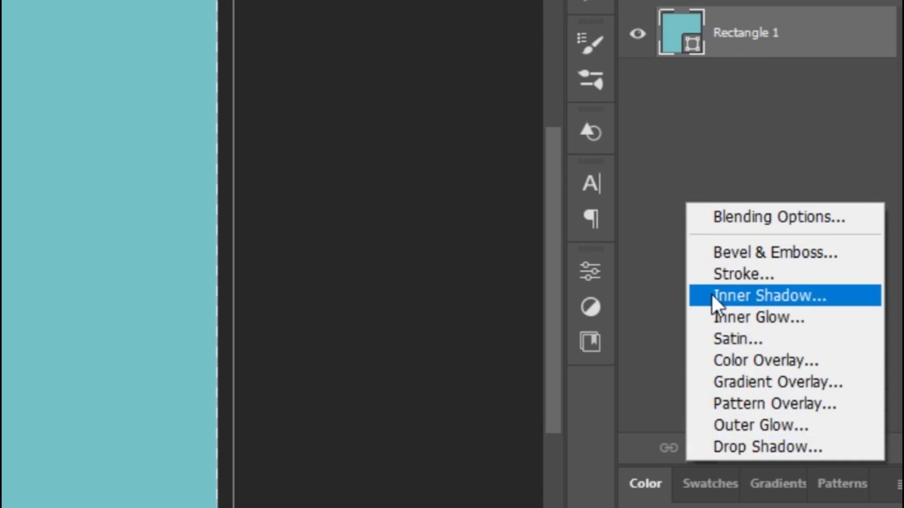
Add a Mighty_kraft_paper_pattern kraft paper overlay in Linear Burn at 30% opacity.
left_click(725, 404)
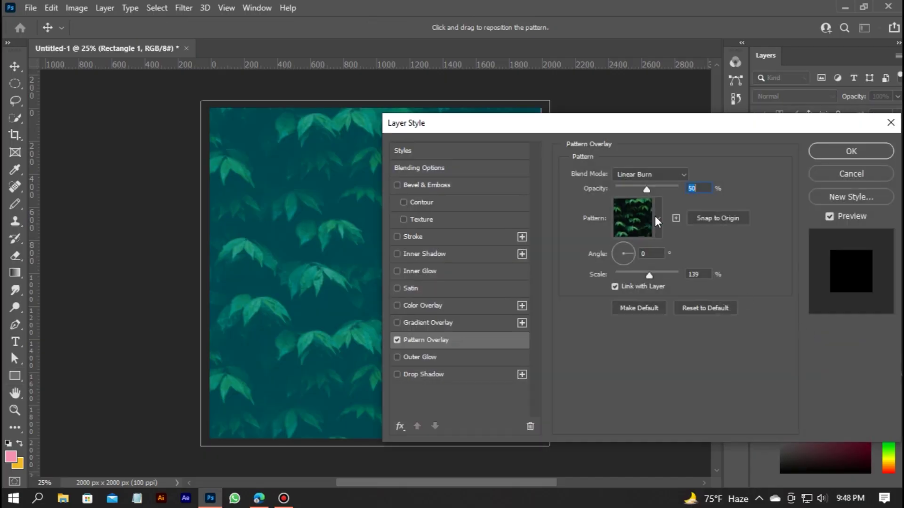
left_click(657, 217)
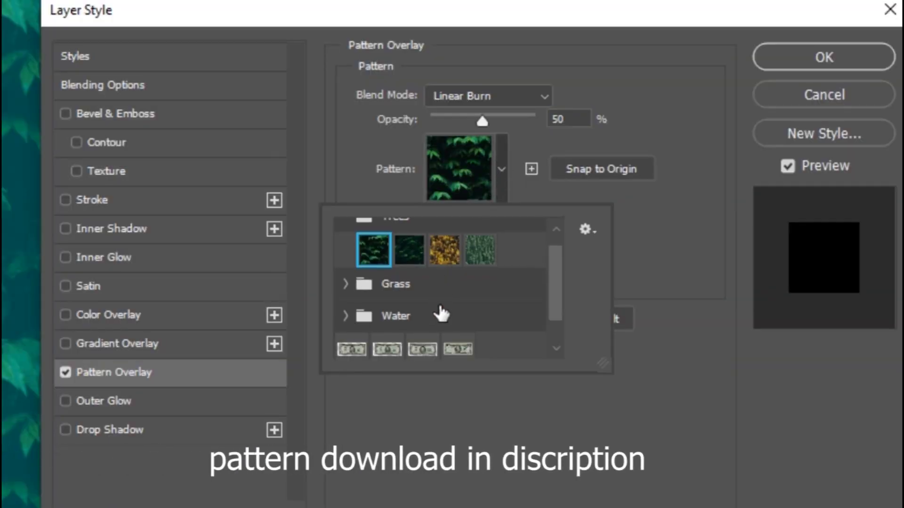
scroll(441, 314, "down", 2)
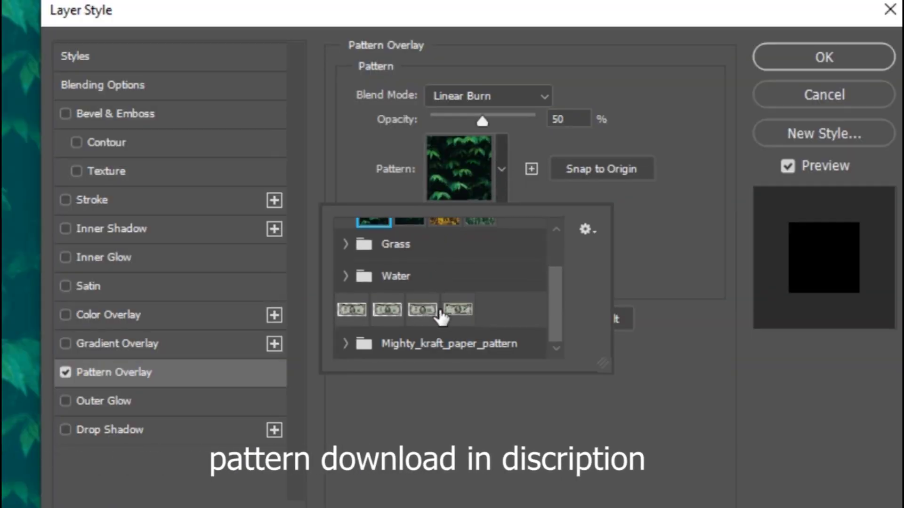
left_click(345, 345)
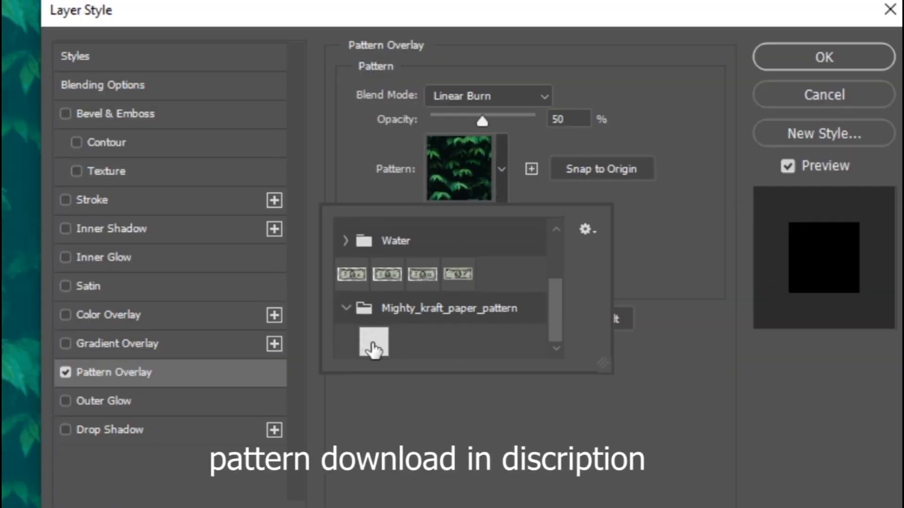
left_click(374, 342)
left_click(476, 428)
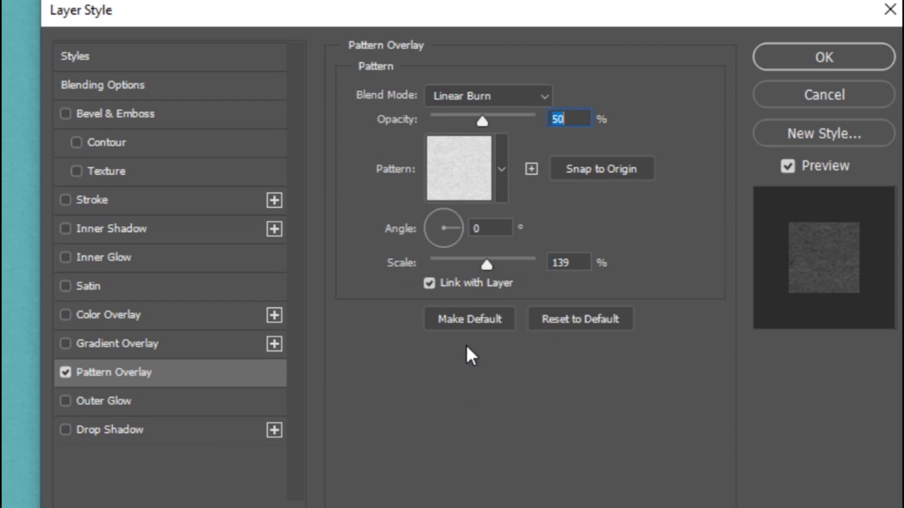
left_click(479, 90)
left_click(476, 188)
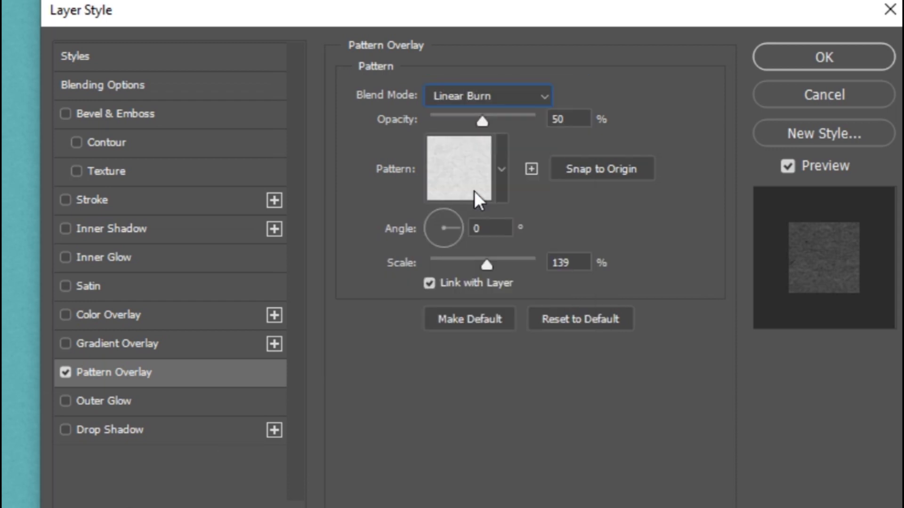
left_click(586, 119)
type("30")
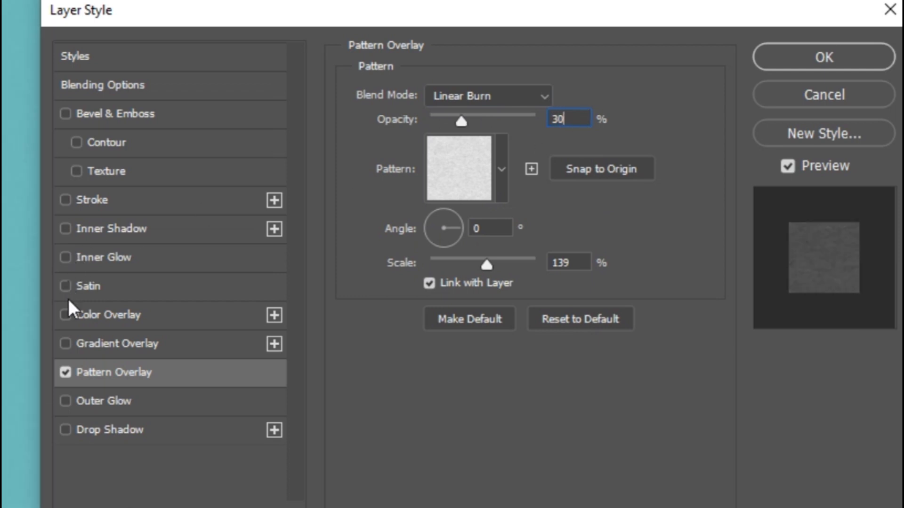
left_click(66, 346)
Make the gradient overlay a black-to-white gradient in Overlay blend mode.
left_click(111, 348)
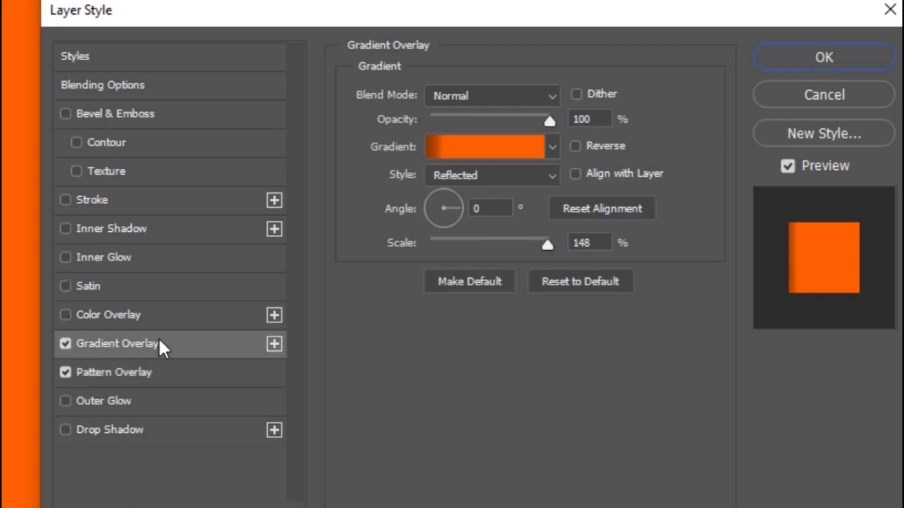
left_click(444, 91)
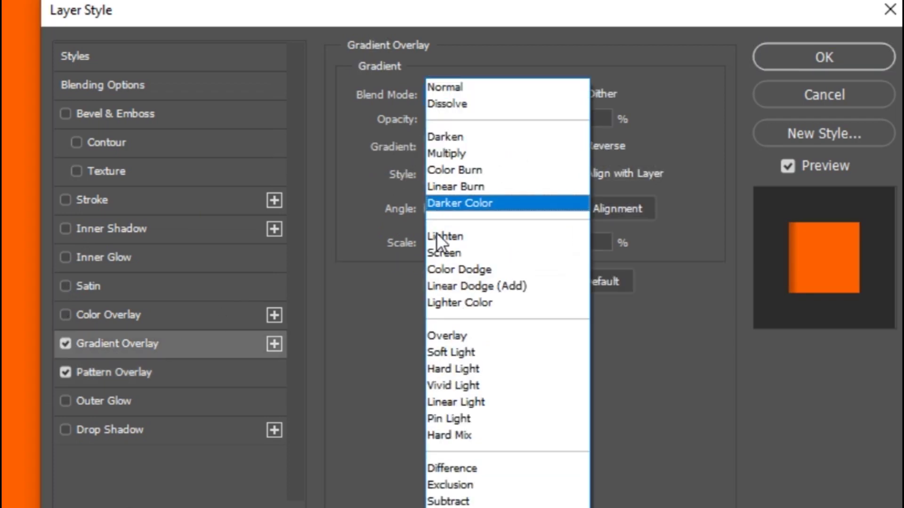
left_click(434, 334)
left_click(464, 149)
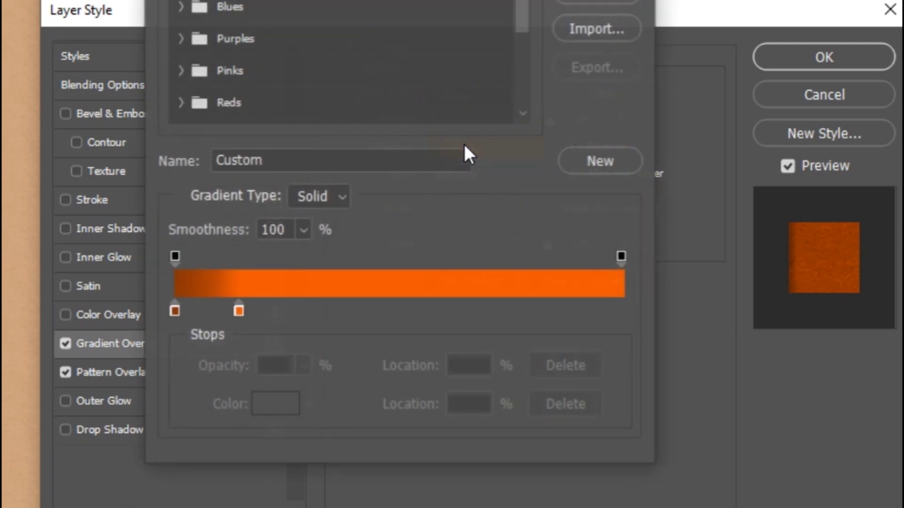
left_click_drag(241, 312, 622, 311)
double_click(622, 310)
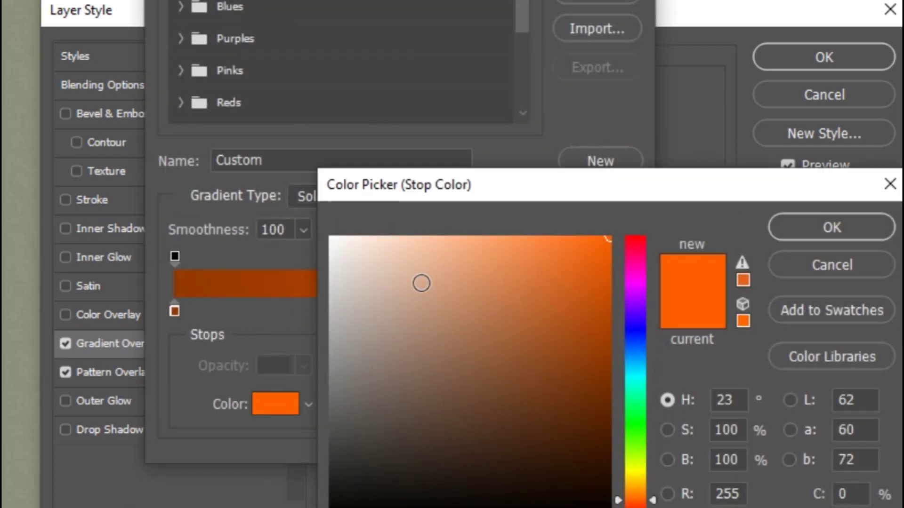
left_click_drag(422, 282, 331, 238)
left_click(812, 229)
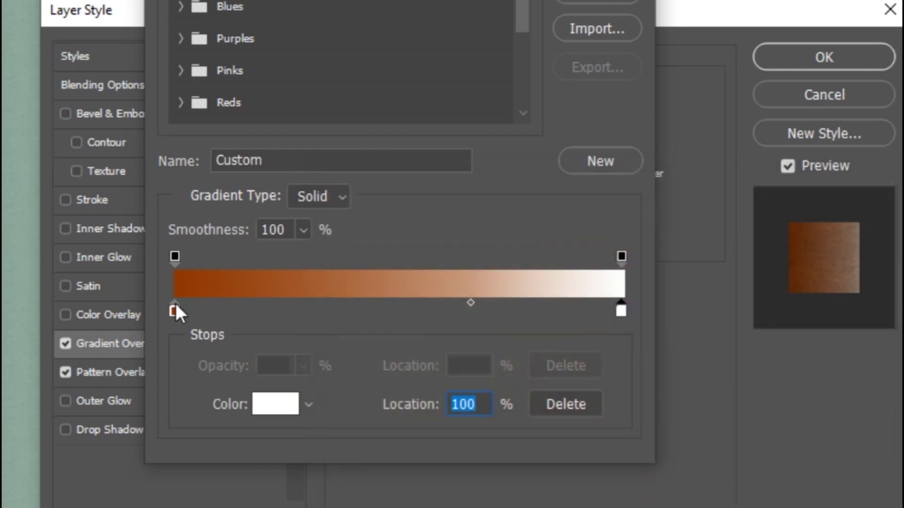
double_click(174, 309)
left_click_drag(323, 241, 325, 503)
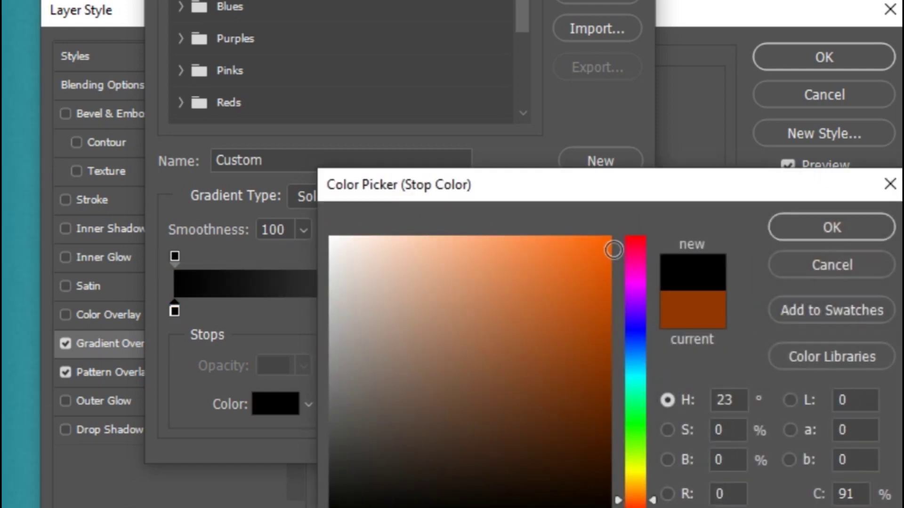
left_click(832, 227)
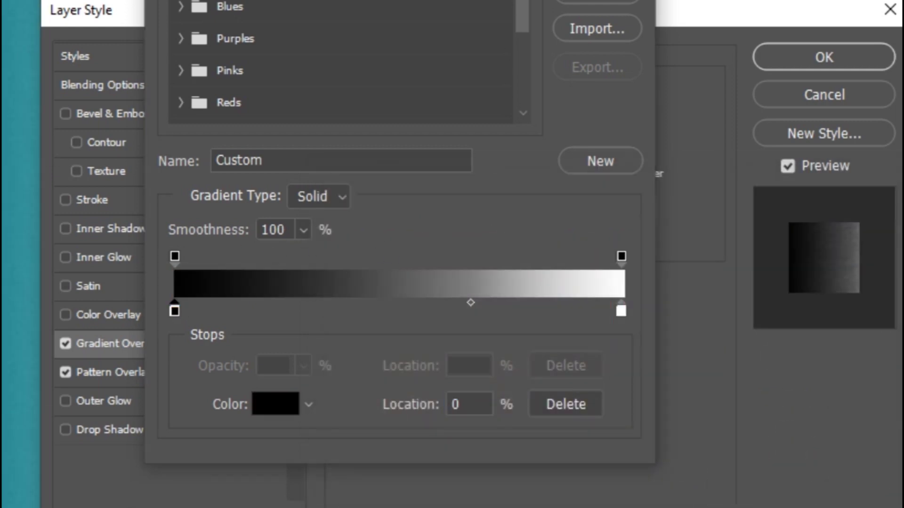
key("Return")
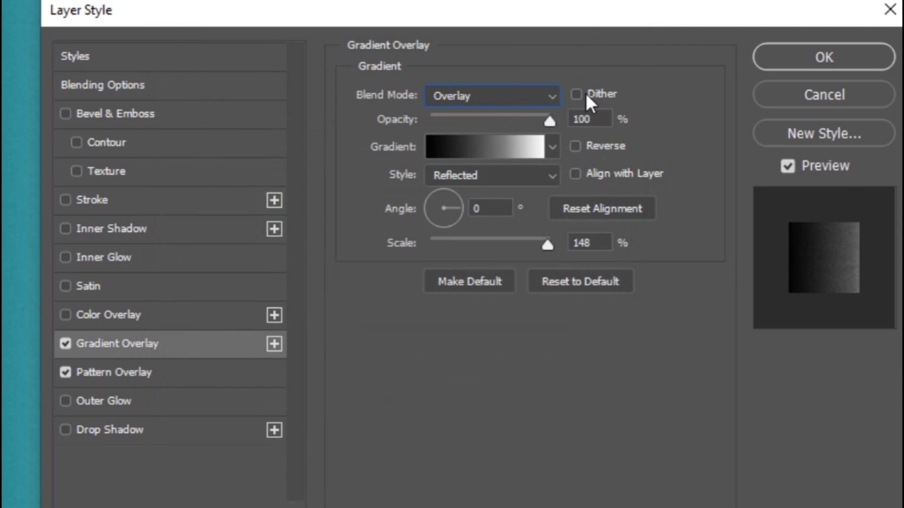
Set the gradient overlay to 25% opacity at a 70° angle and apply the style.
double_click(588, 119)
type("25")
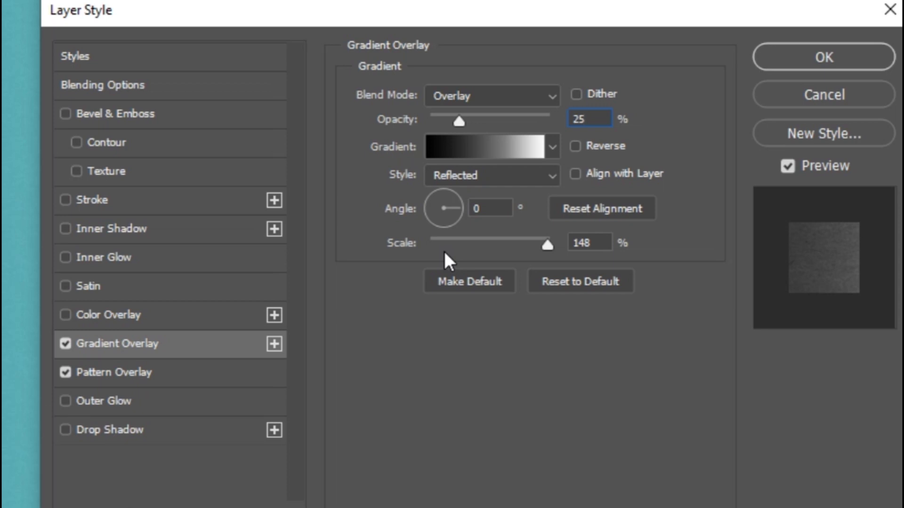
double_click(489, 207)
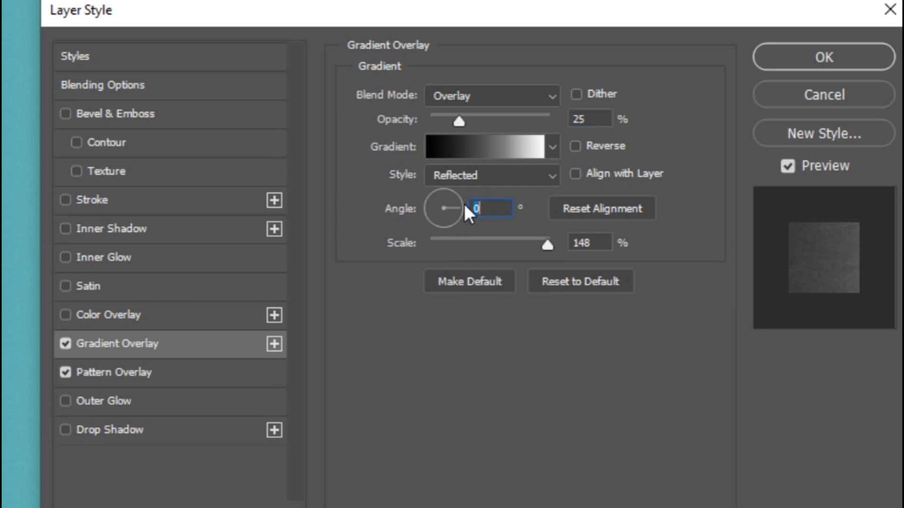
type("70")
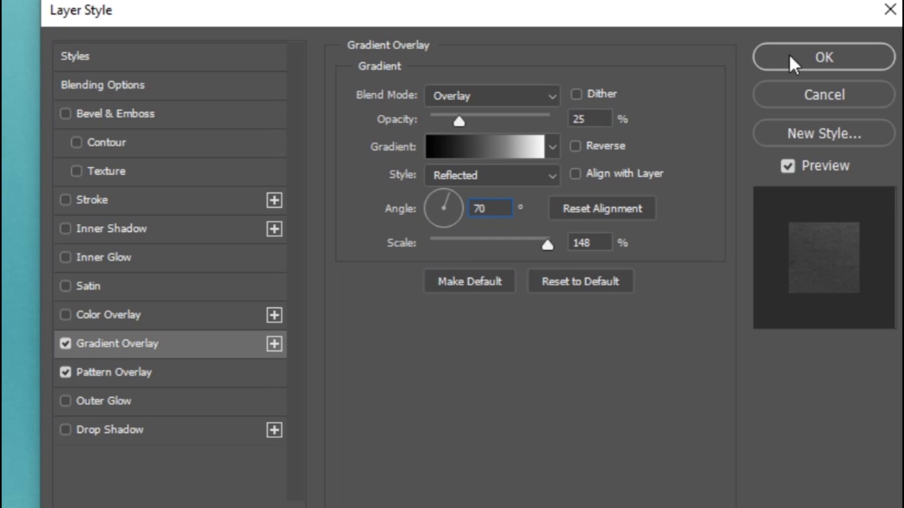
left_click(772, 58)
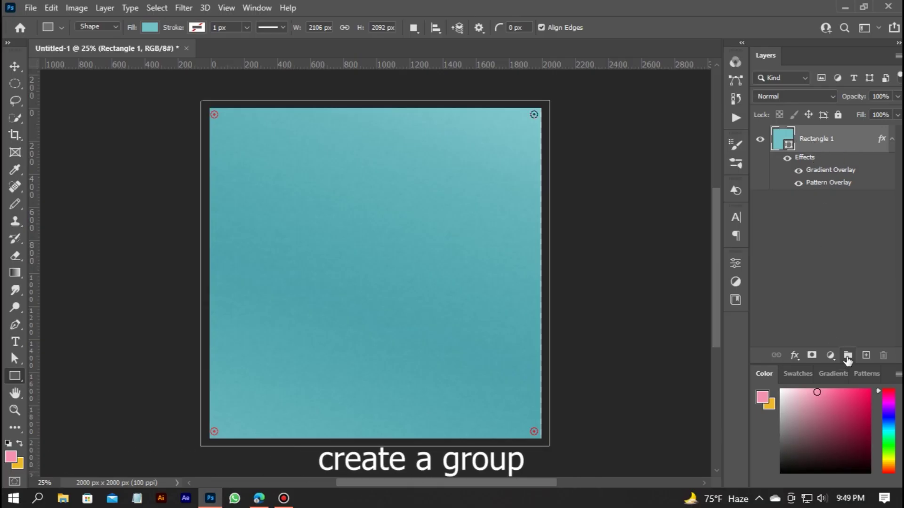
Put the teal rectangle in a new collapsed group named 'text' and add an empty Layer 1 above it.
left_click(847, 356)
double_click(810, 134)
type("text")
key("Return")
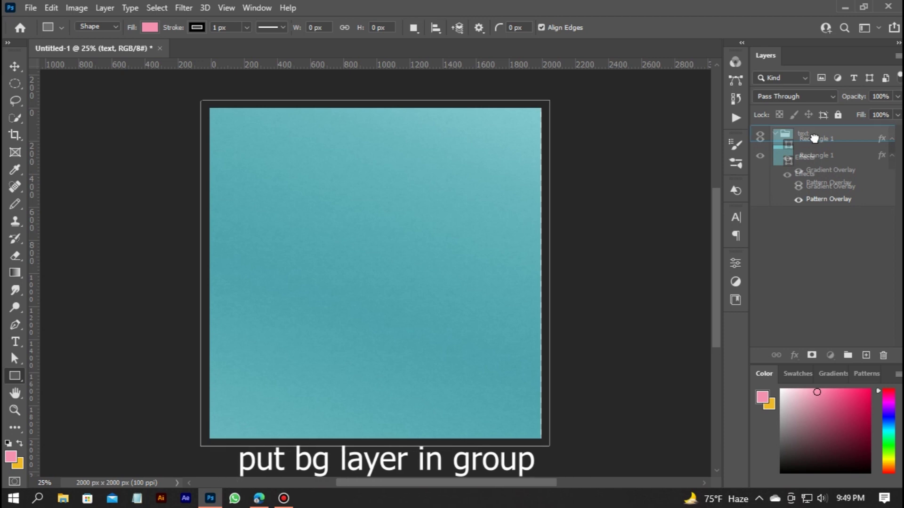
left_click_drag(798, 161, 816, 142)
left_click(775, 134)
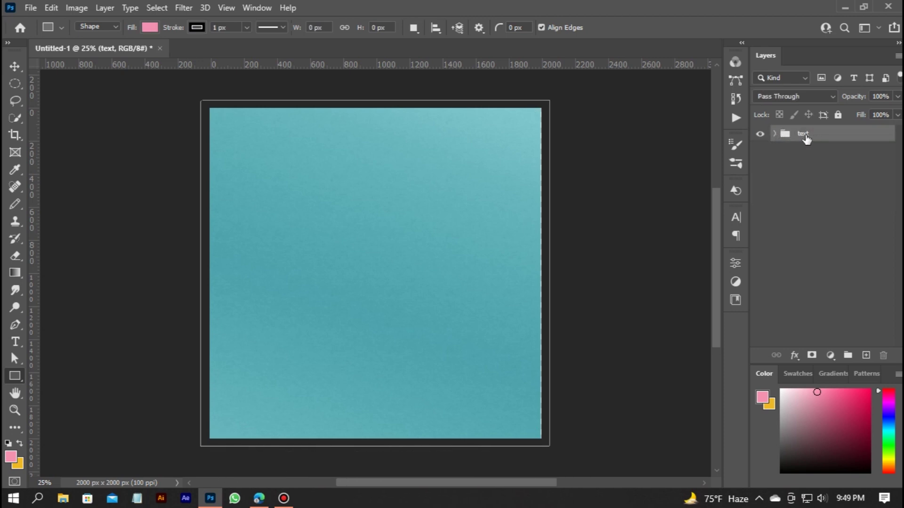
left_click(864, 357)
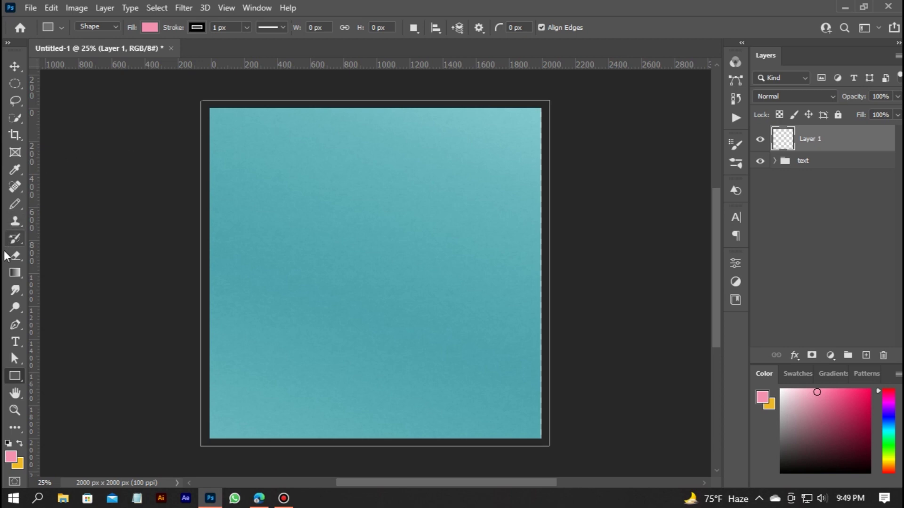
left_click(15, 342)
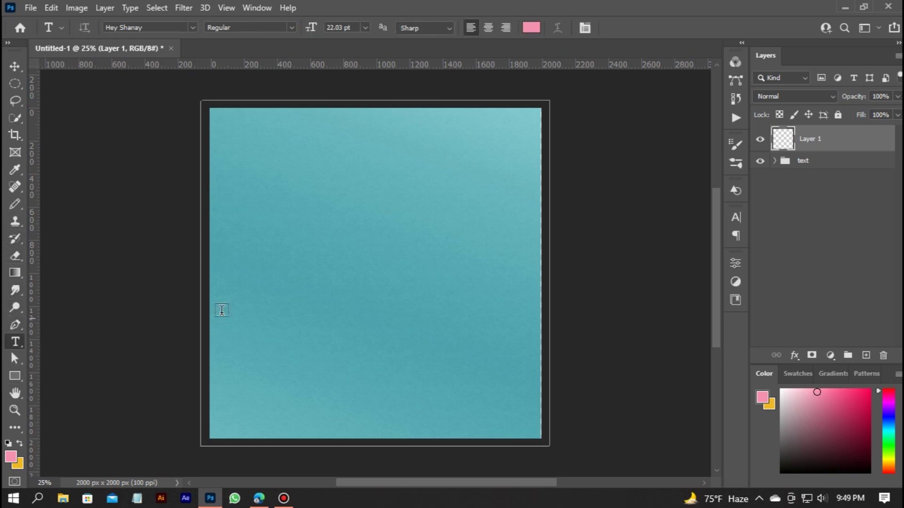
Type 'PSB' in Hey Shanay at 72 pt, replacing the placeholder text.
left_click(303, 282)
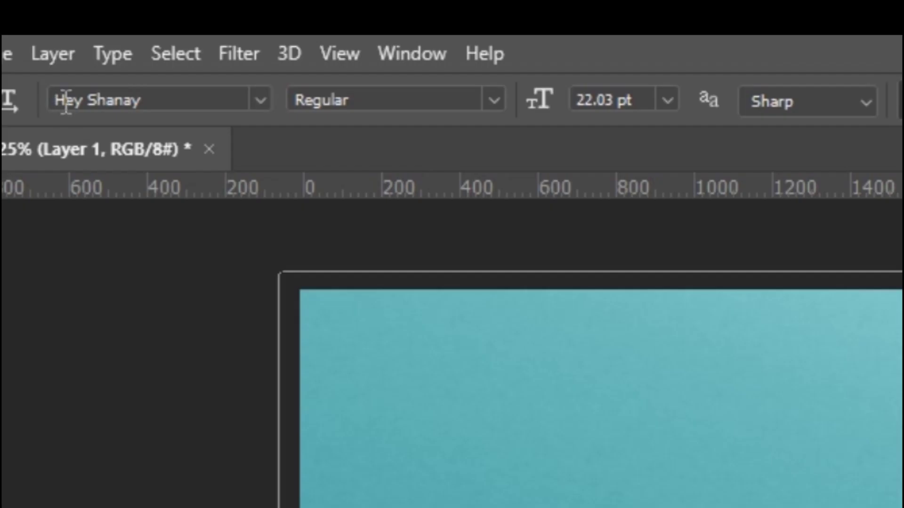
left_click(66, 102)
left_click(118, 100)
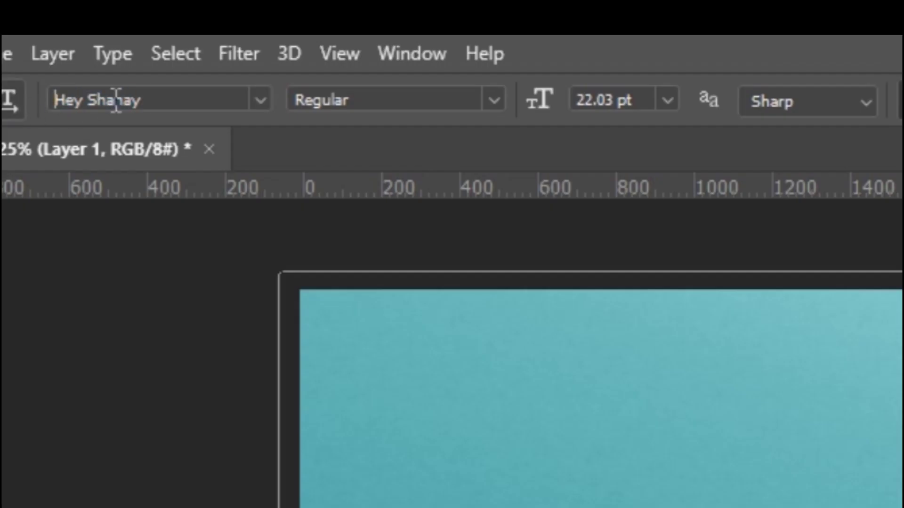
left_click(645, 99)
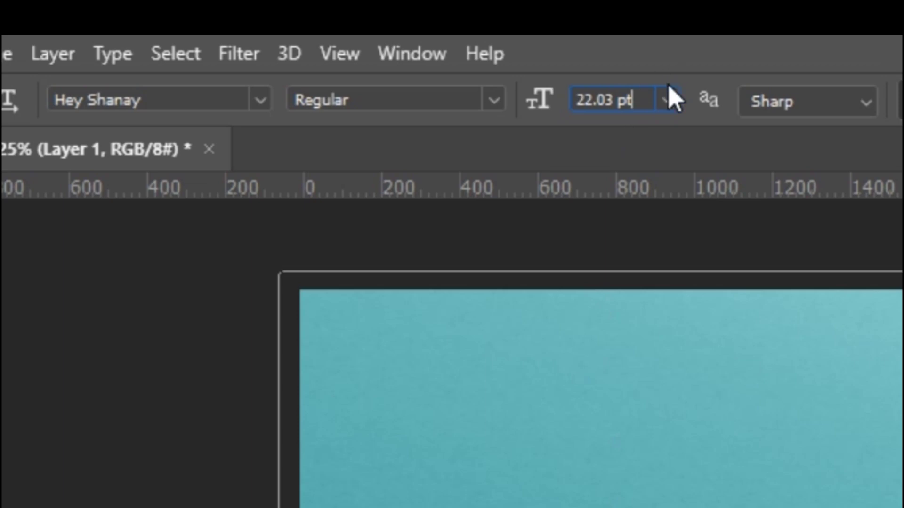
left_click(667, 99)
left_click(656, 502)
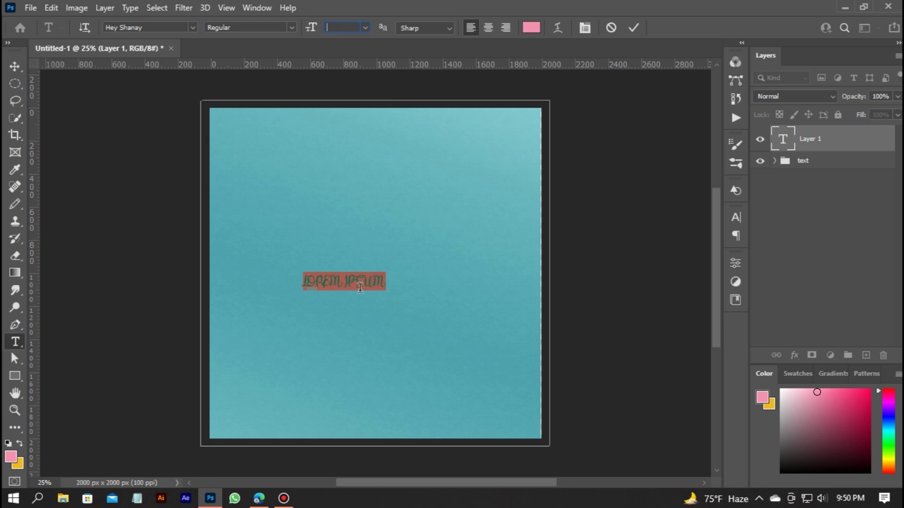
left_click(355, 285)
left_click_drag(381, 284, 278, 282)
type("PSK")
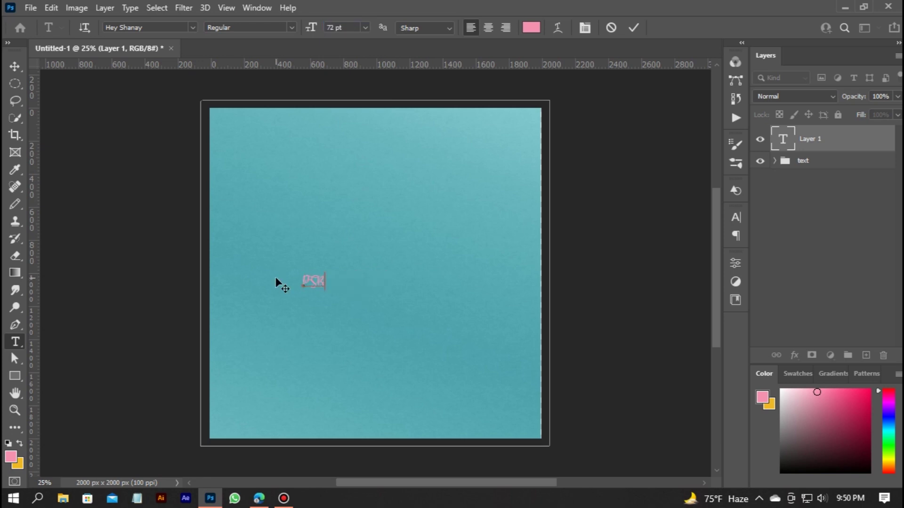
left_click(633, 28)
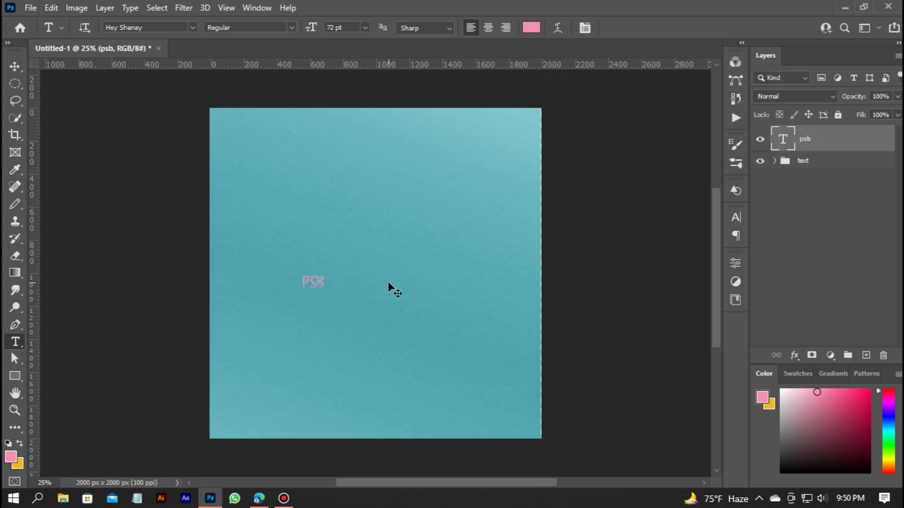
Scale the PSB lettering up to span most of the canvas and centre it.
key("v")
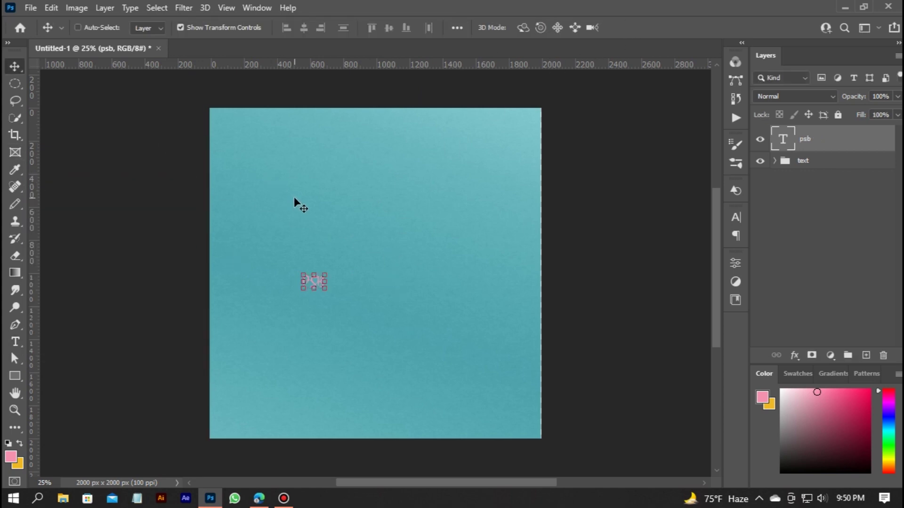
key("ctrl+t")
left_click_drag(327, 273, 508, 202)
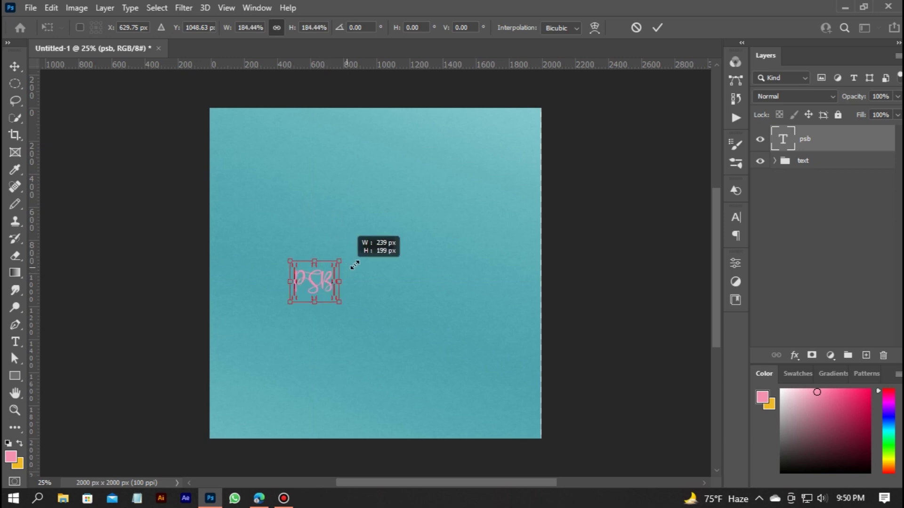
left_click_drag(287, 271, 358, 277)
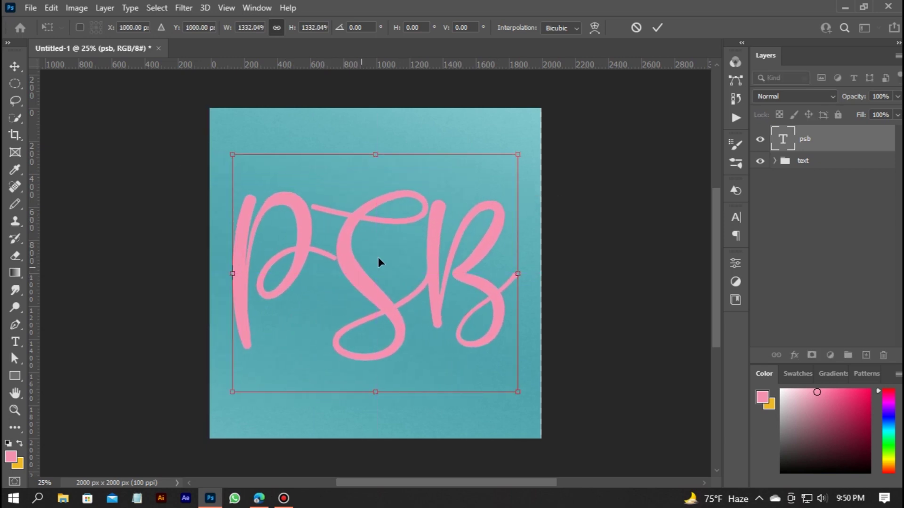
left_click_drag(516, 152, 516, 153)
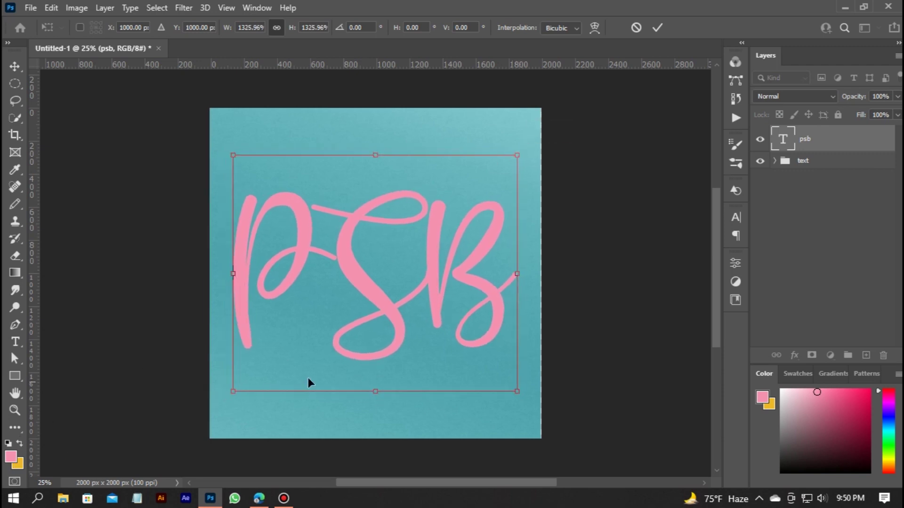
Commit the enlarged PSB lettering, keeping its pink #f591b0 colour.
left_click(657, 27)
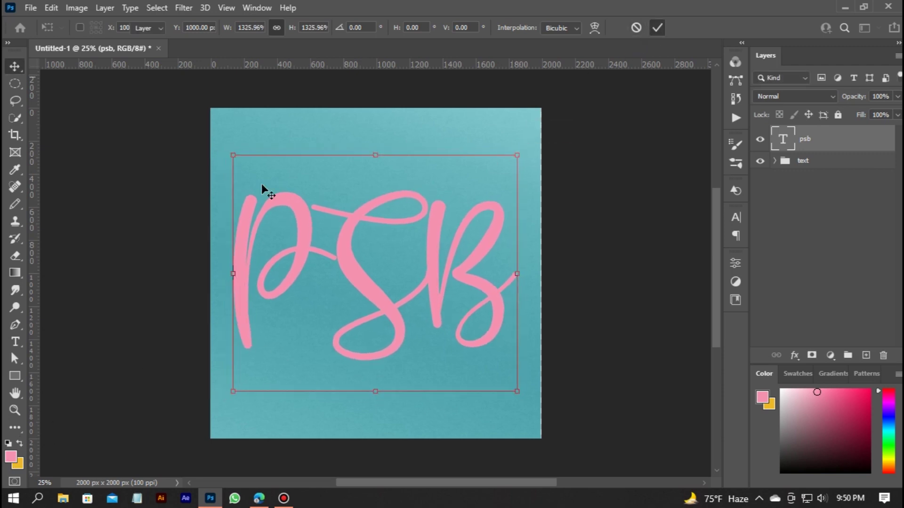
left_click(11, 456)
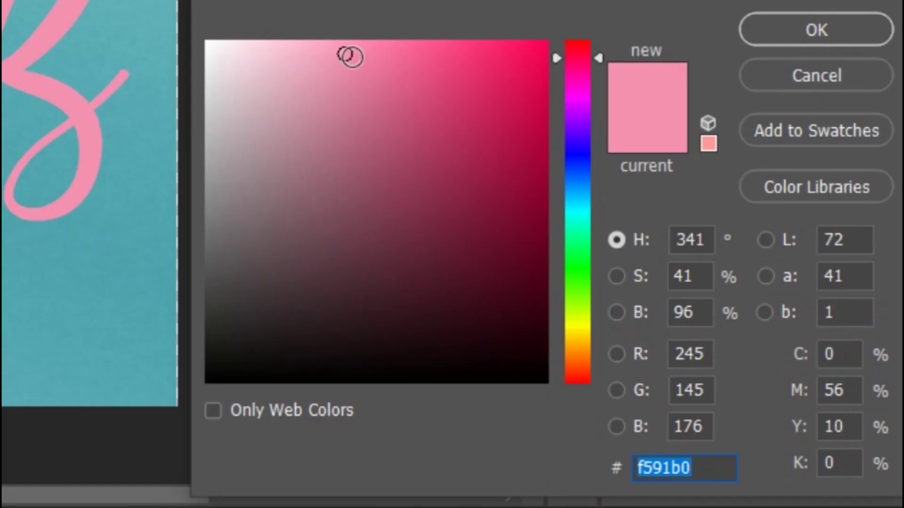
left_click(859, 36)
left_click(630, 447)
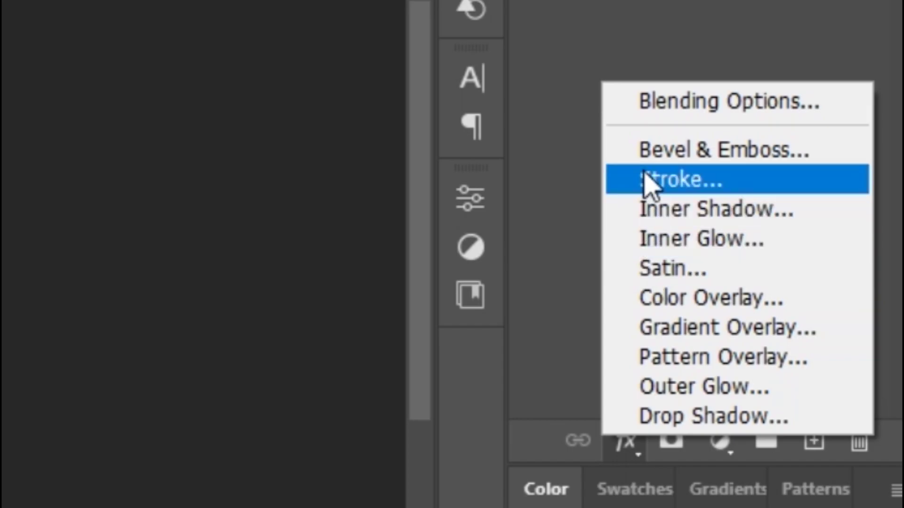
Add a Smooth Inner Bevel with depth 100, size 250, soften 16 and angle -145°.
left_click(645, 179)
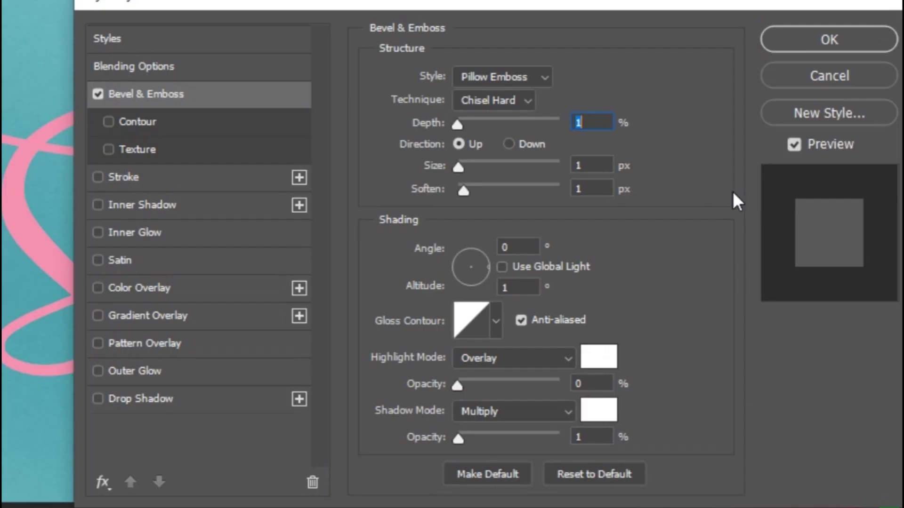
left_click(477, 77)
left_click(490, 115)
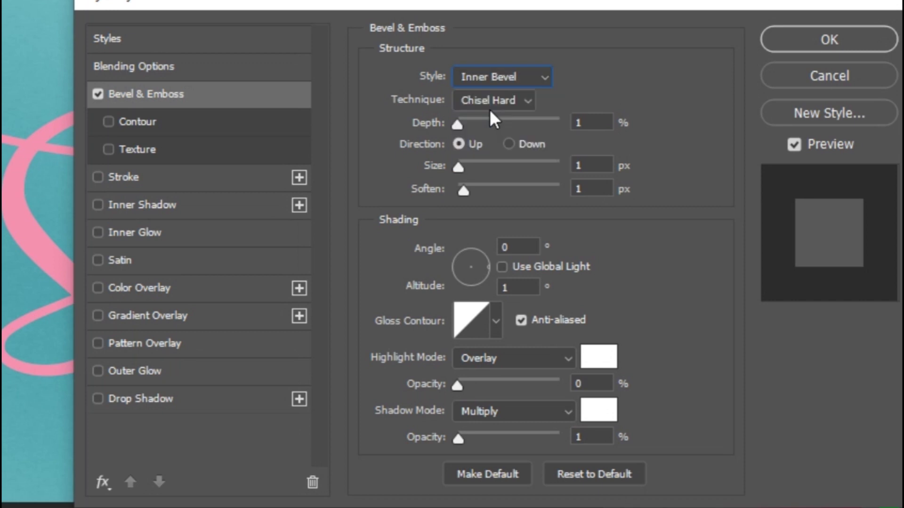
left_click(494, 102)
left_click(496, 118)
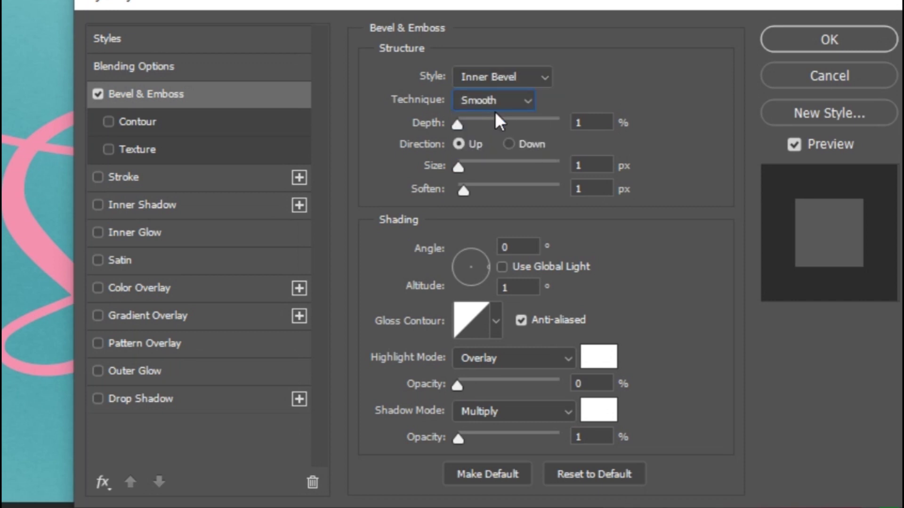
double_click(592, 122)
type("100")
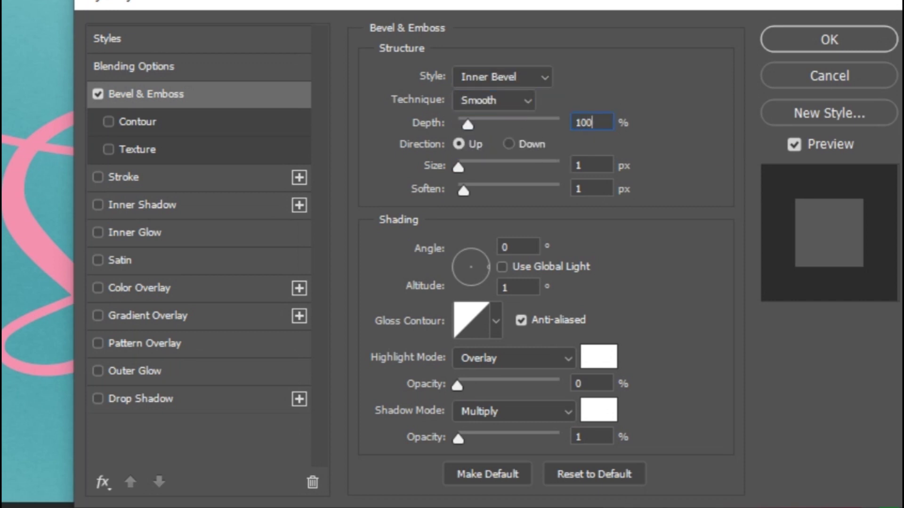
left_click(601, 165)
type("250")
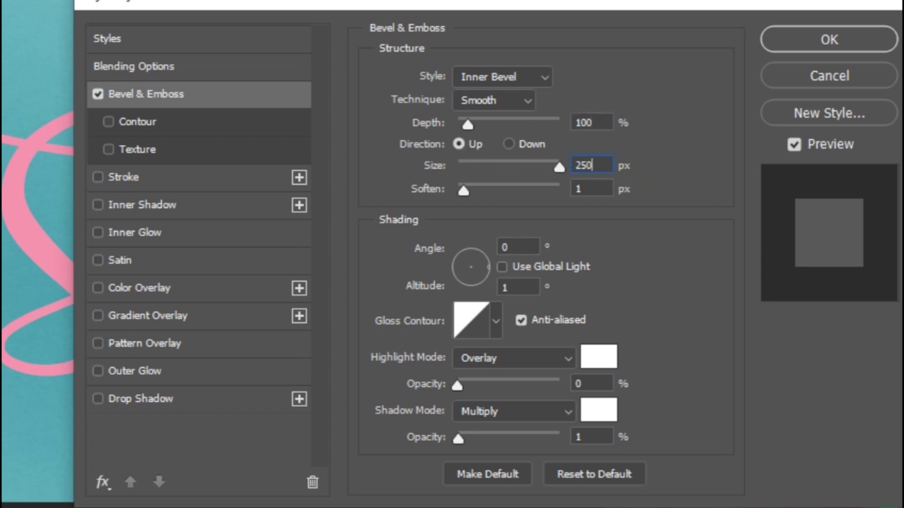
double_click(595, 188)
type("16")
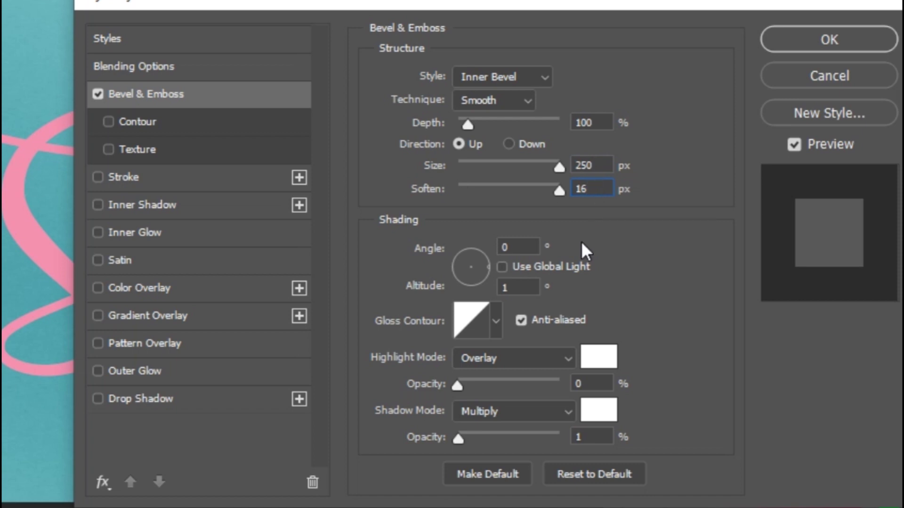
double_click(509, 266)
left_click(522, 248)
type("-145")
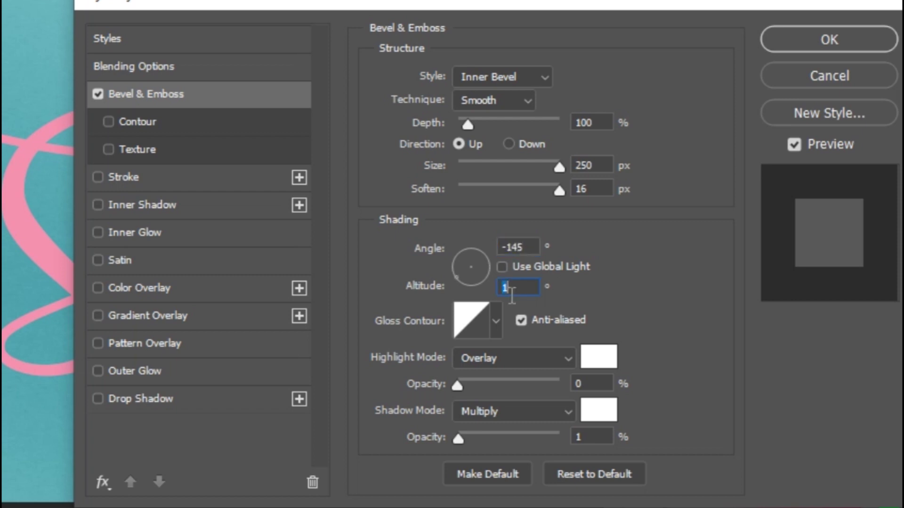
type("30")
Set the bevel highlight to white Overlay at 15% opacity.
left_click(485, 359)
left_click(482, 308)
double_click(583, 383)
type("15")
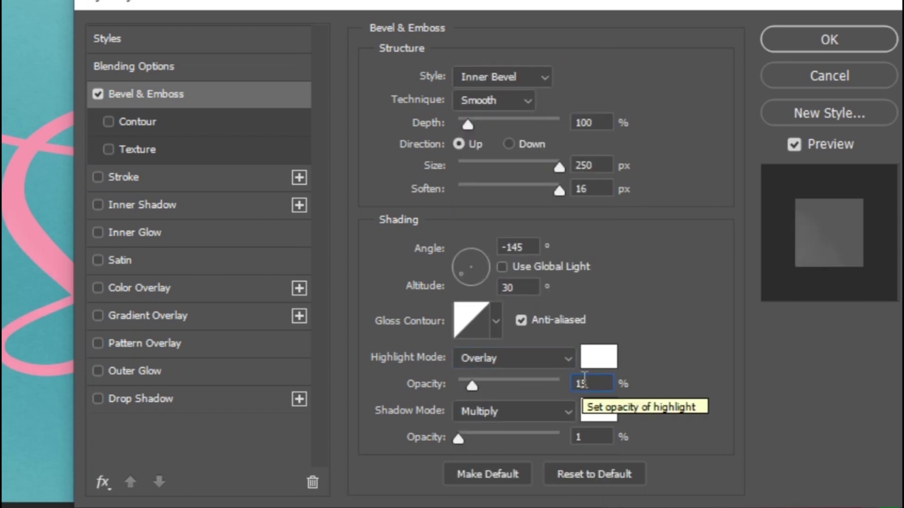
left_click(592, 360)
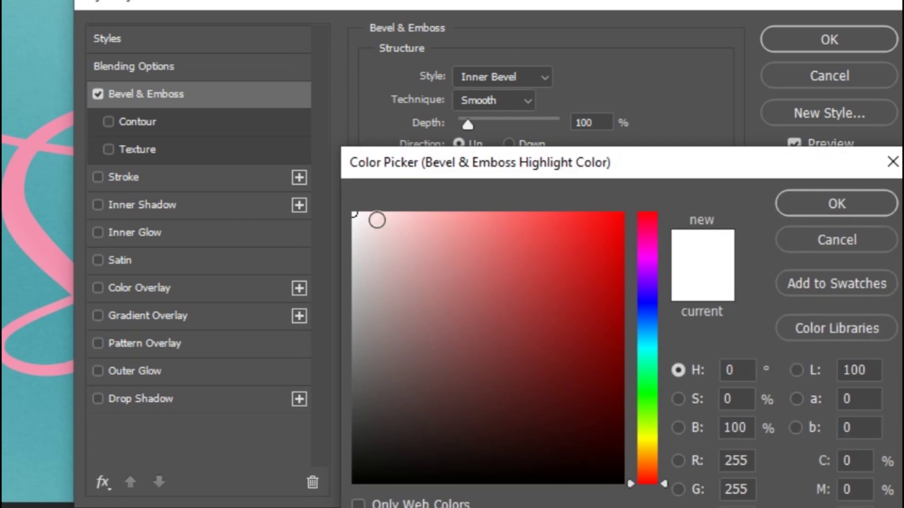
left_click(809, 205)
Set the bevel shadow to dark teal Linear Burn at 10% opacity.
left_click(509, 413)
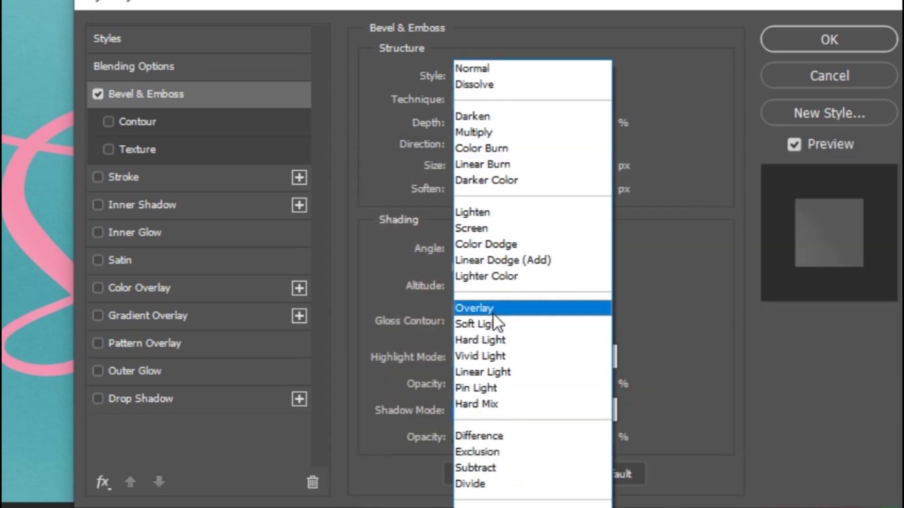
left_click(507, 168)
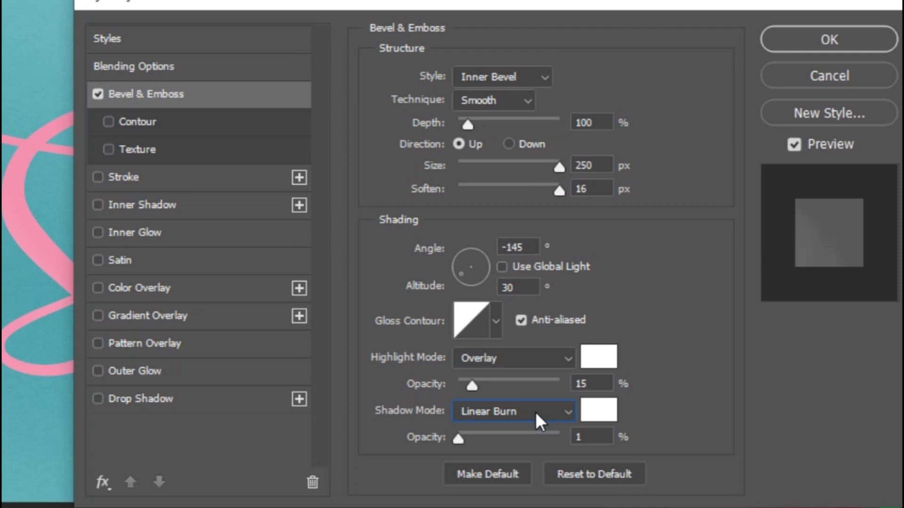
left_click(607, 414)
left_click_drag(624, 383, 630, 425)
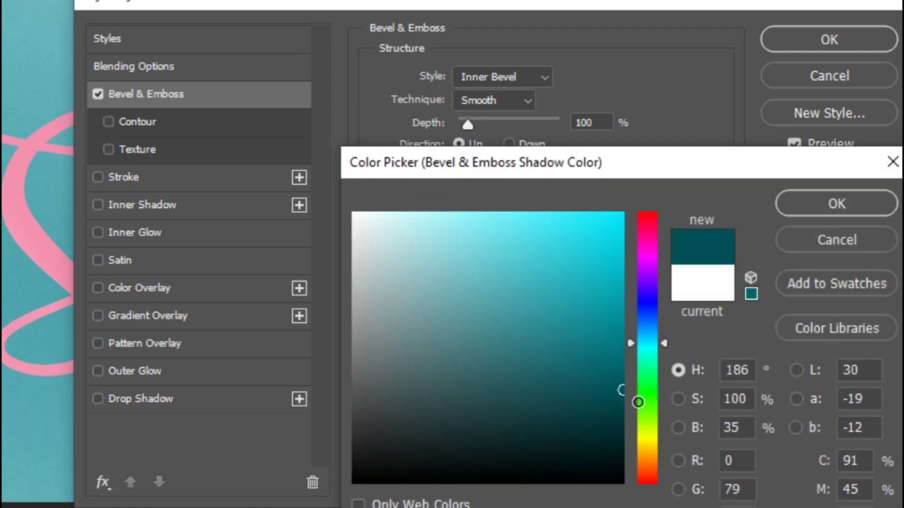
left_click(801, 210)
double_click(594, 429)
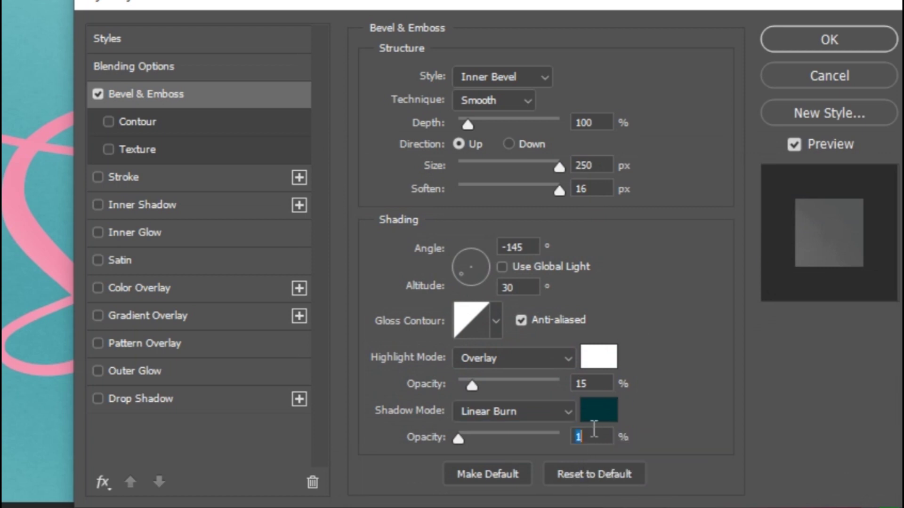
type("10")
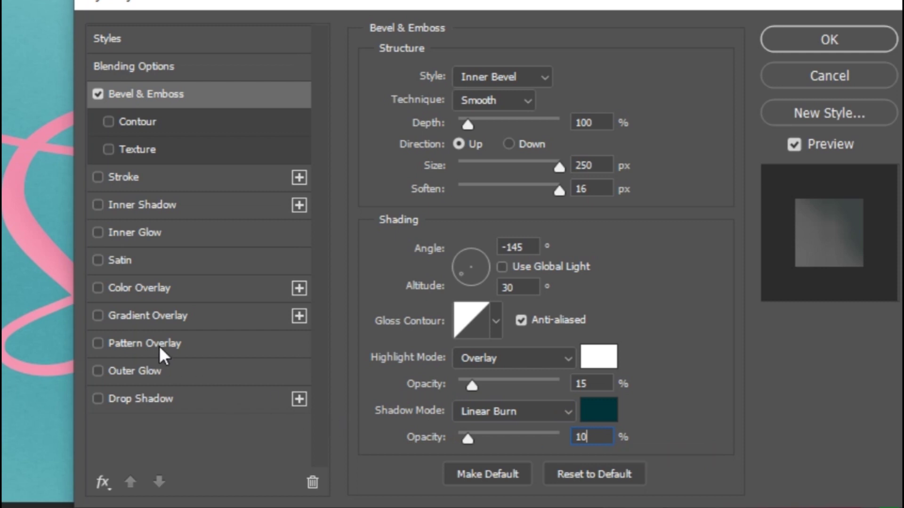
left_click(98, 204)
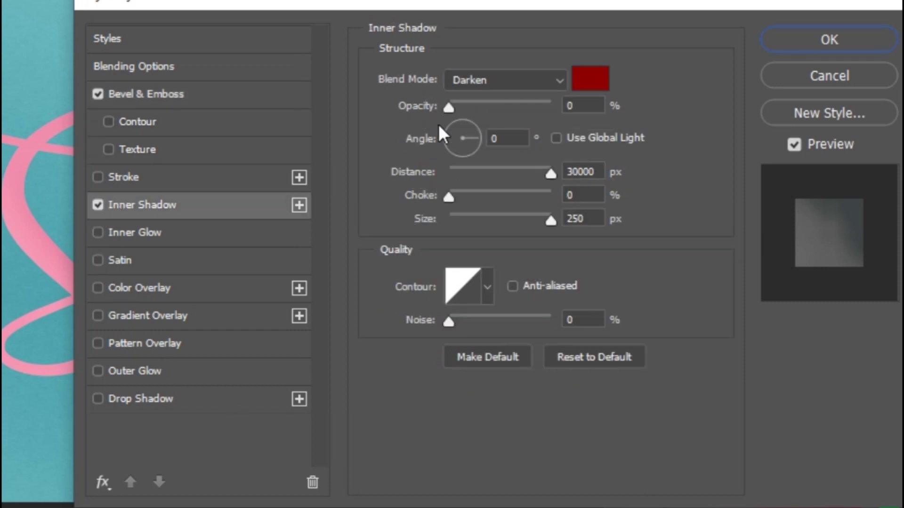
Make the inner shadow white in Normal mode at 20% opacity.
left_click(524, 81)
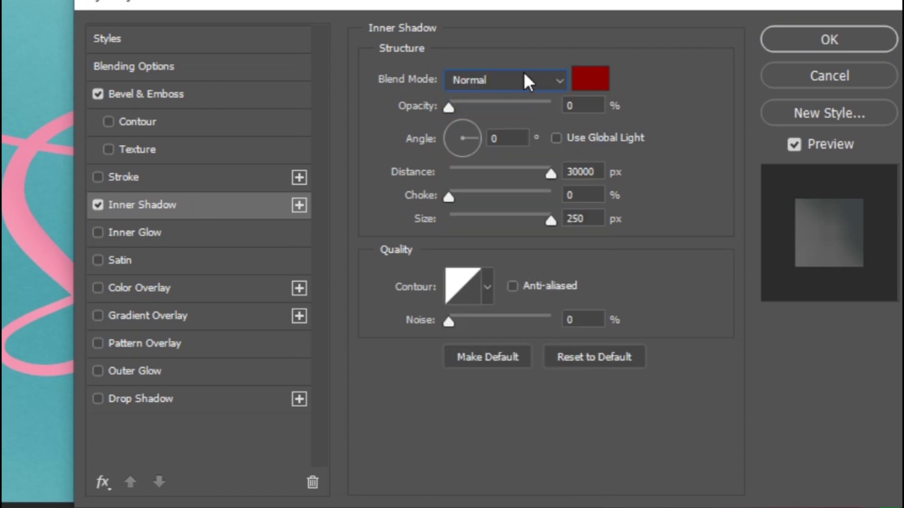
left_click(603, 77)
left_click(354, 213)
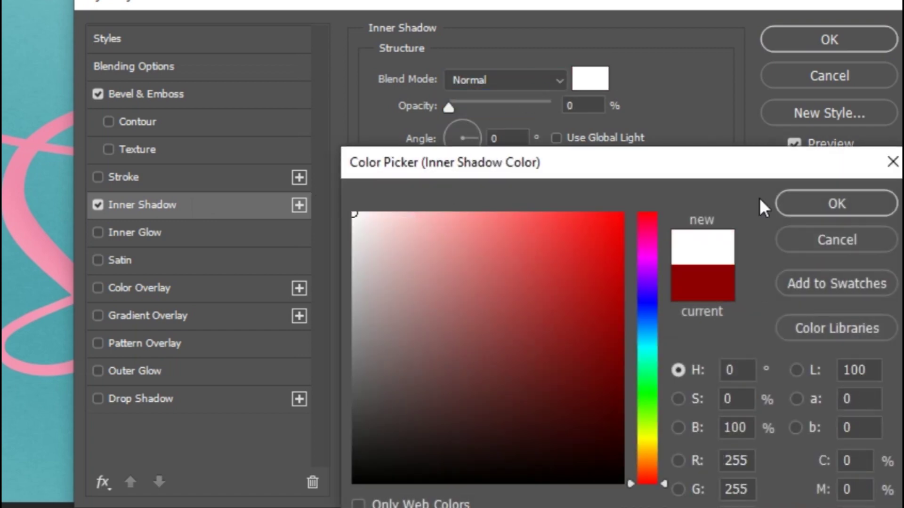
left_click(807, 202)
double_click(570, 105)
type("20")
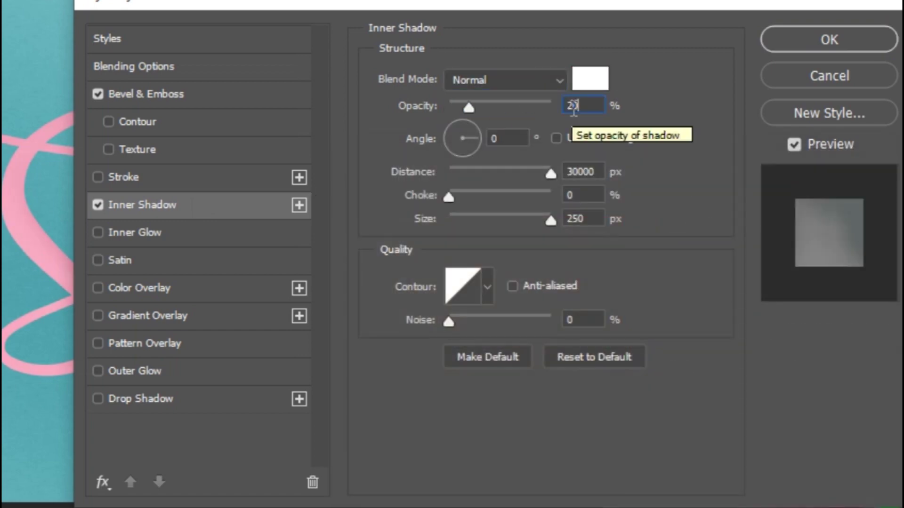
Give the inner shadow a -142° angle, 1 px distance, 1 px size and 4% noise.
double_click(510, 138)
type("-")
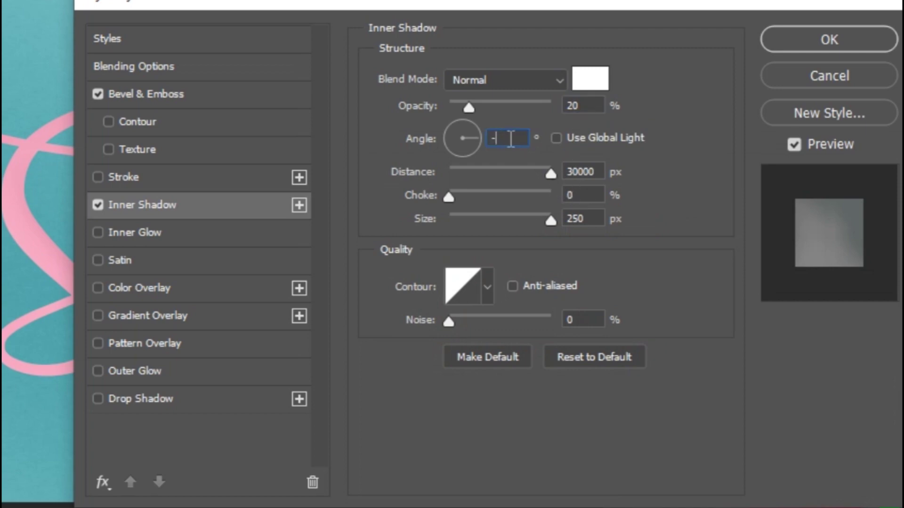
type("142")
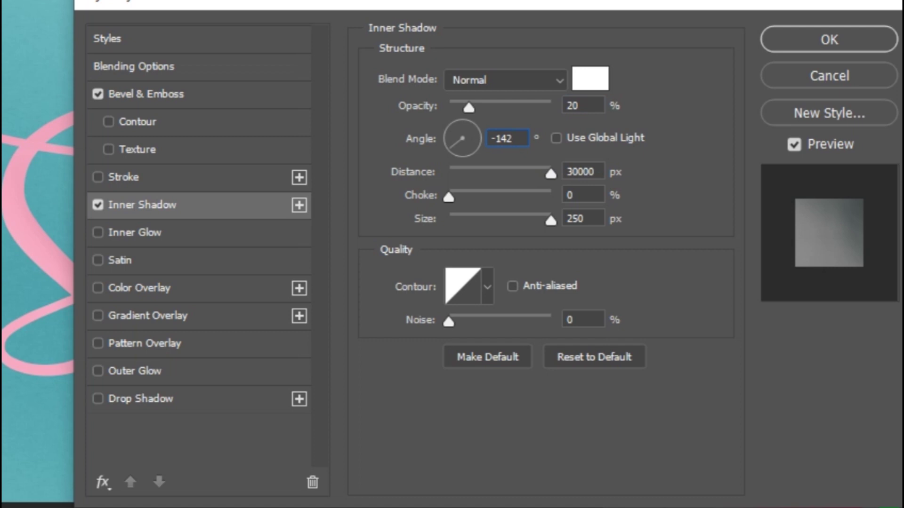
left_click(556, 138)
double_click(586, 172)
type("1")
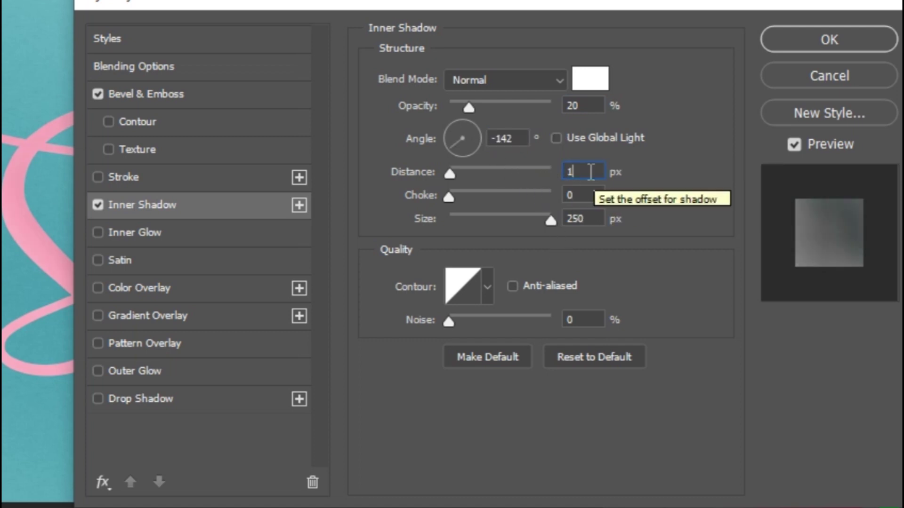
double_click(592, 219)
type("1")
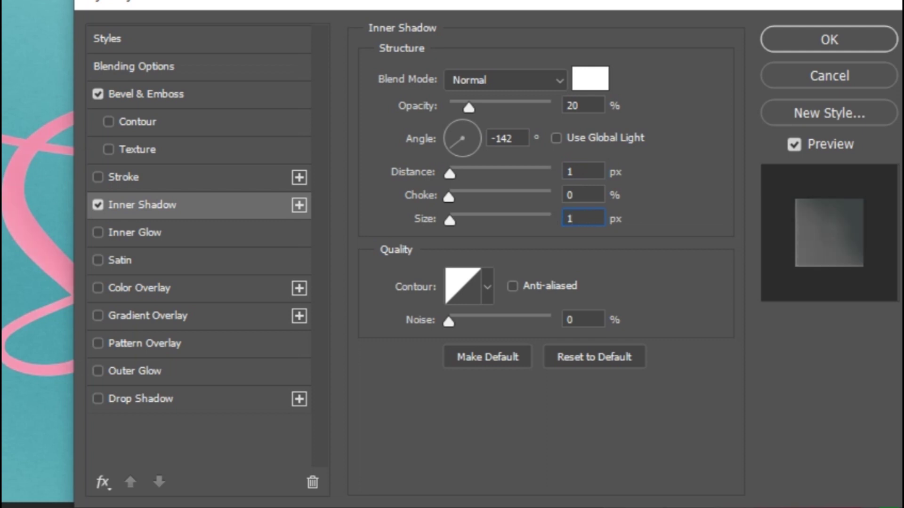
double_click(581, 315)
type("4")
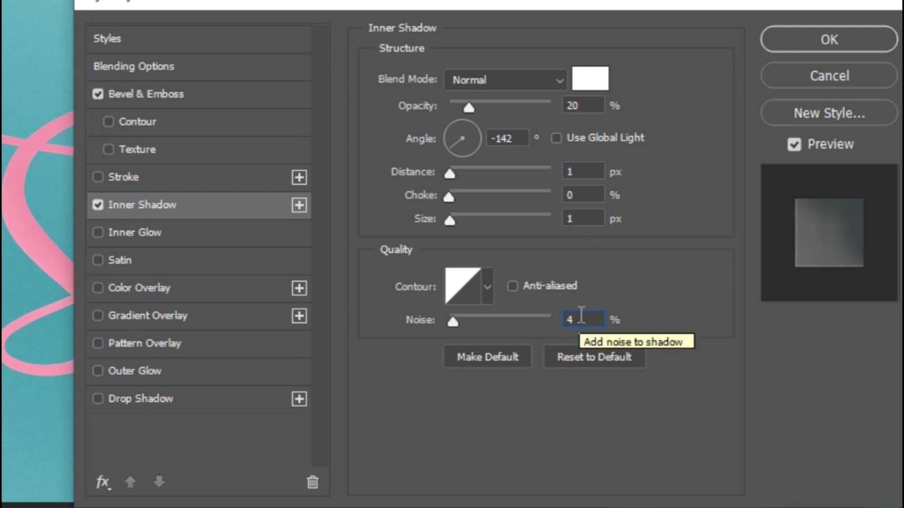
left_click(98, 344)
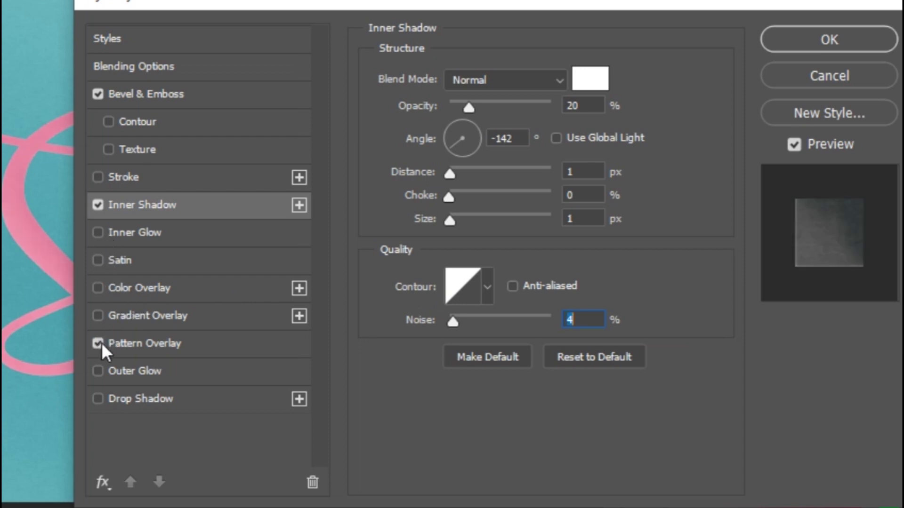
left_click(130, 344)
Give the lettering a kraft paper pattern overlay in Linear Burn at 50%, and enable a drop shadow.
left_click(518, 149)
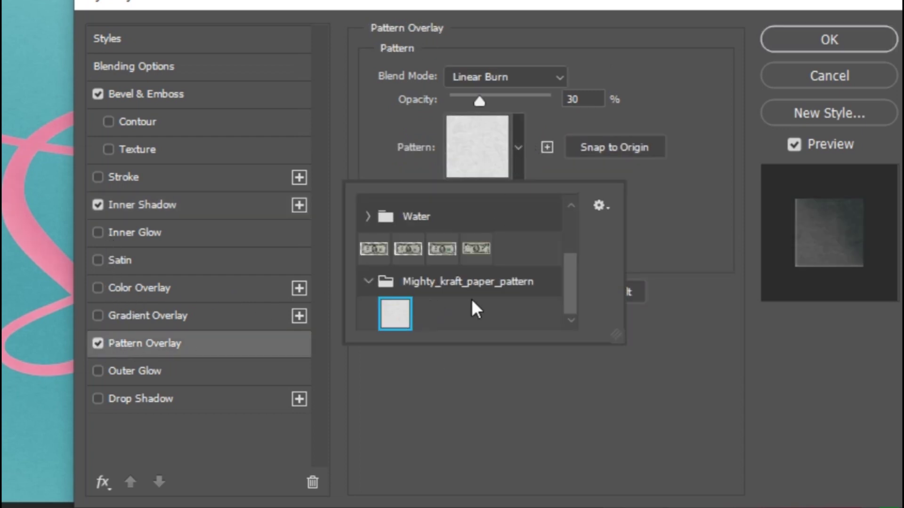
left_click(669, 259)
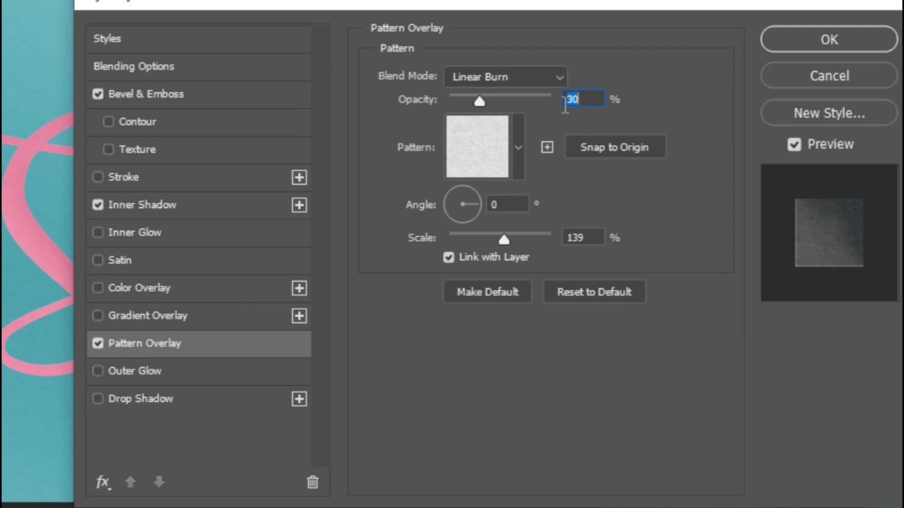
left_click(541, 77)
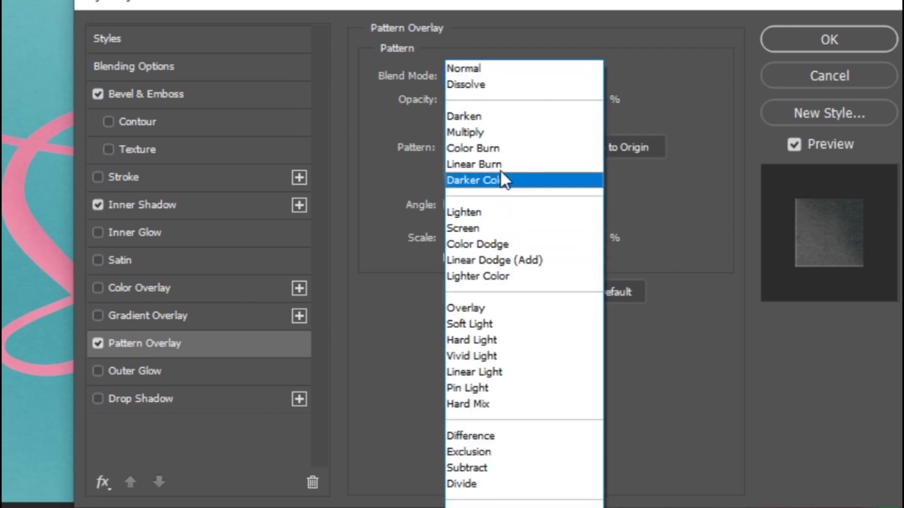
left_click(501, 166)
double_click(574, 99)
type("50")
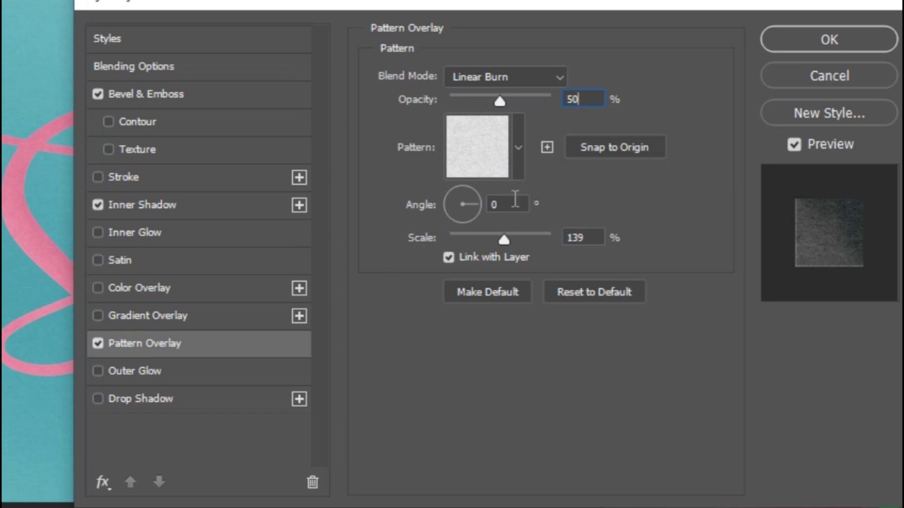
left_click(98, 399)
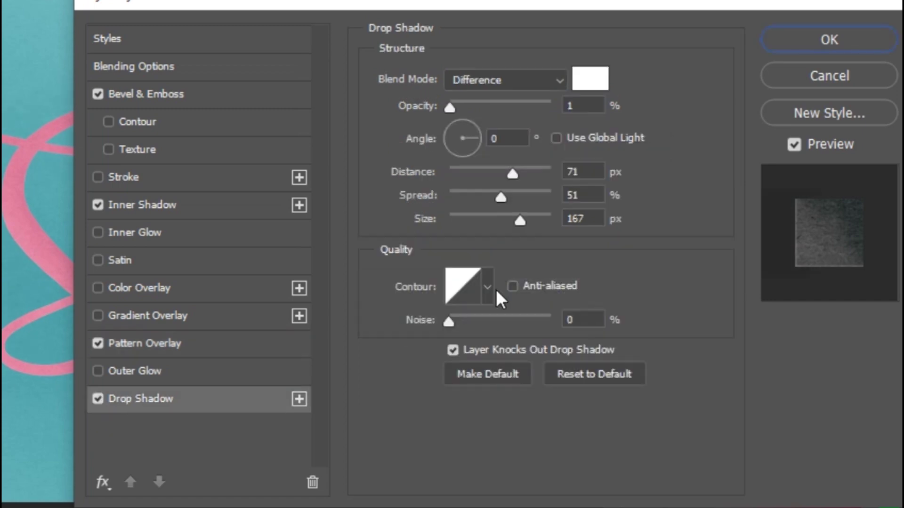
Set the psb drop shadow to Screen blend mode with a white colour.
left_click(546, 85)
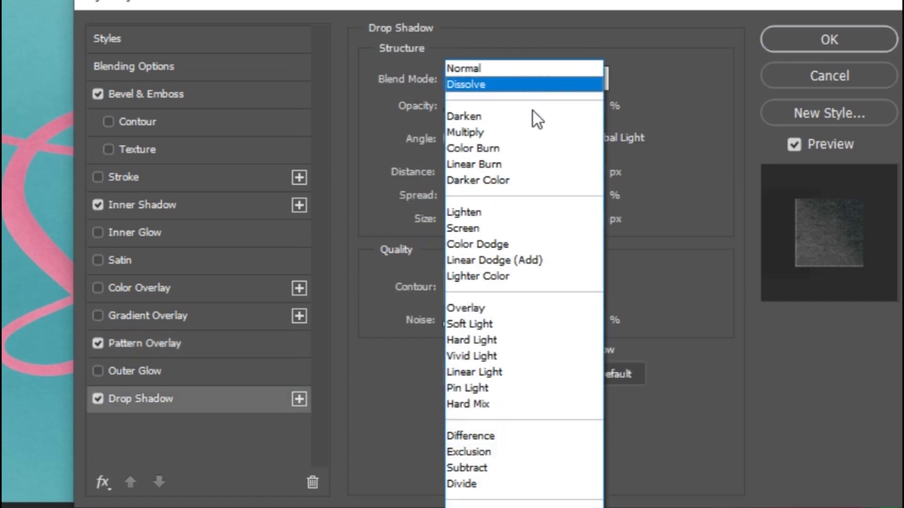
left_click(512, 229)
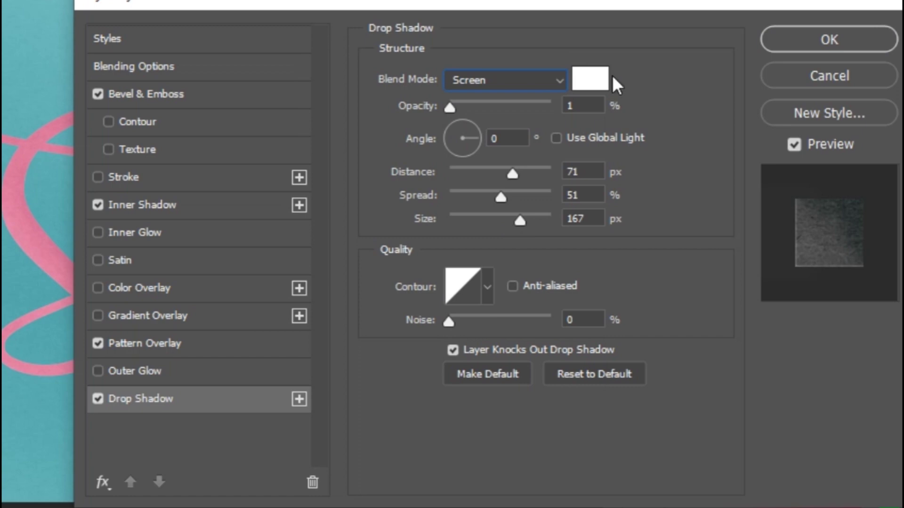
left_click(602, 81)
left_click(800, 203)
Give the drop shadow angle -145, distance 1, spread 0, size 1, noise 3, and apply.
double_click(500, 138)
type("-145")
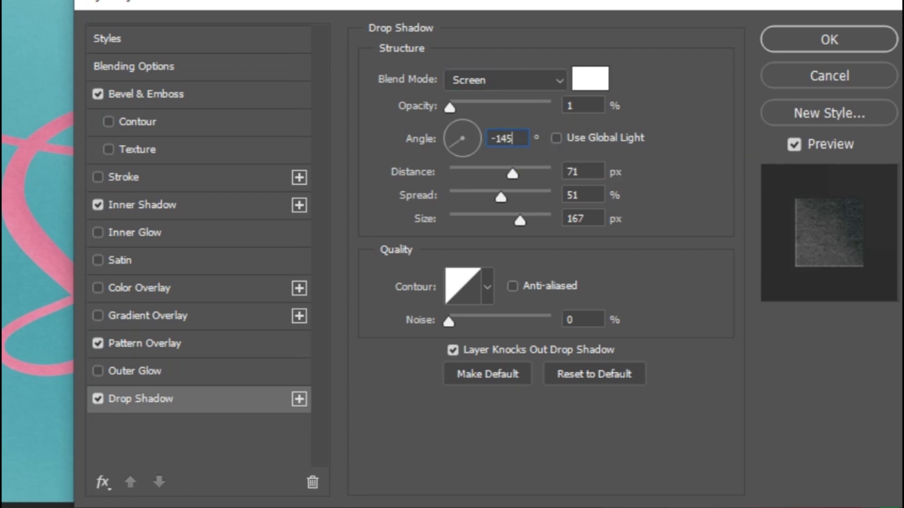
double_click(594, 171)
type("1")
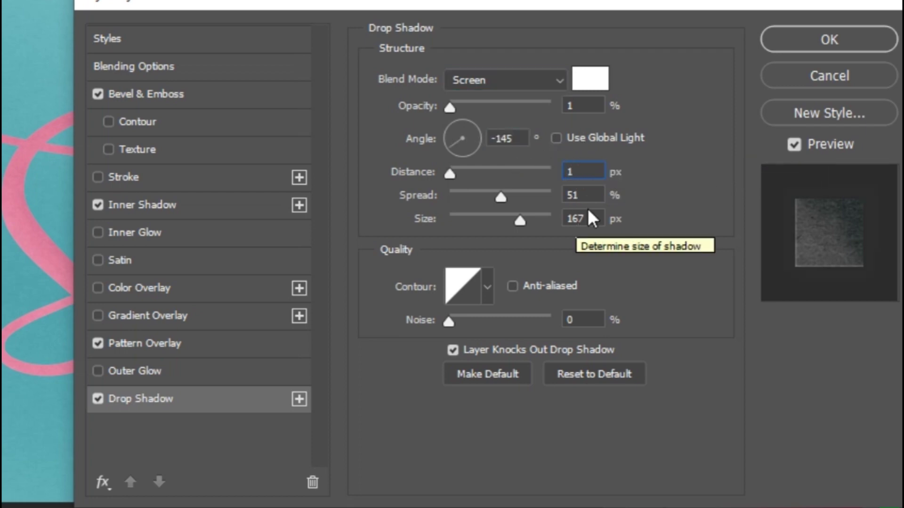
double_click(594, 194)
type("0")
double_click(594, 218)
type("1")
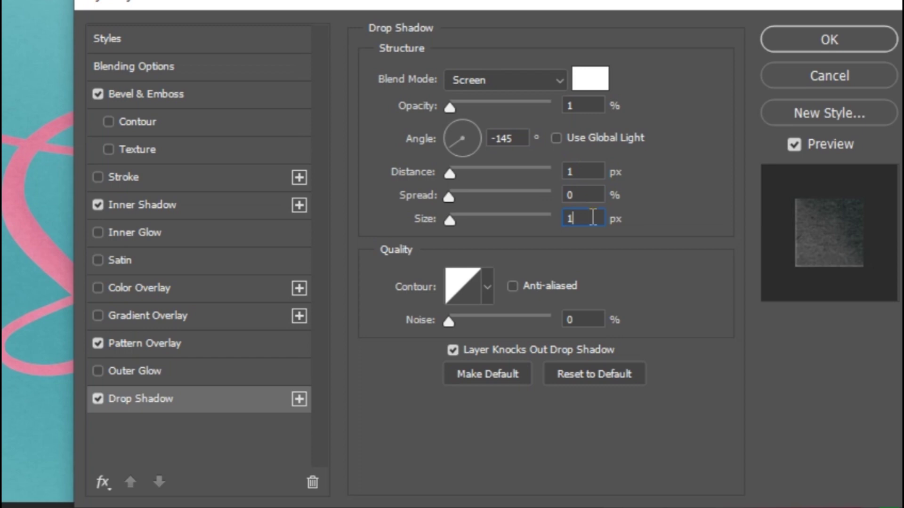
double_click(591, 315)
type("3")
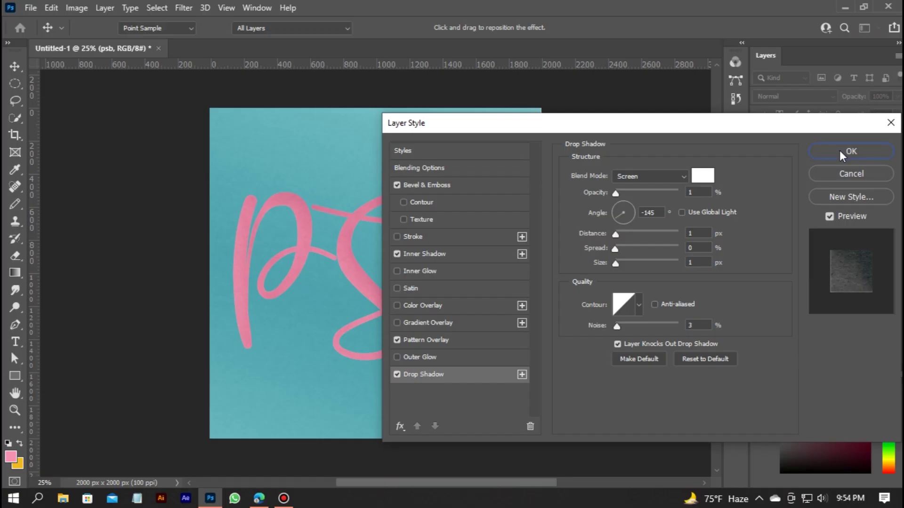
left_click(842, 151)
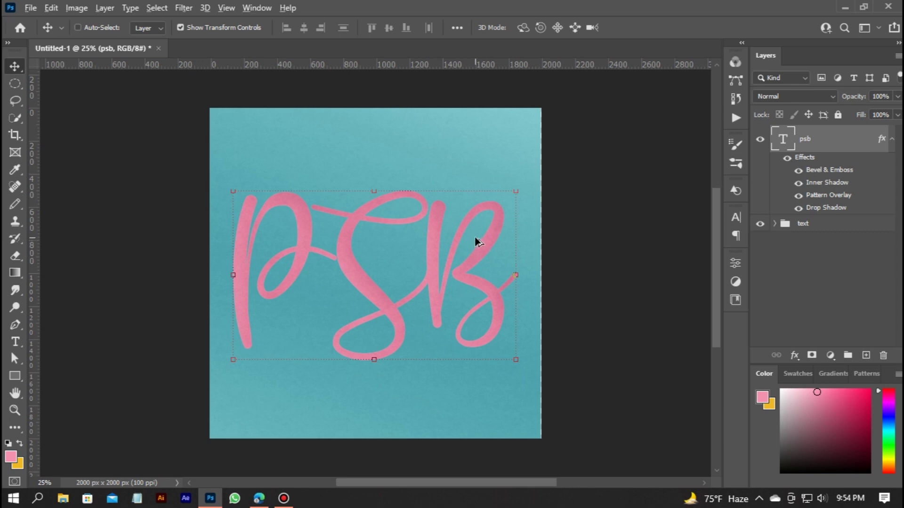
Compare the psb lettering with and without effects, then group the psb layer into Group 1.
scroll(476, 240, "up", 5)
scroll(478, 253, "up", 1)
left_click(787, 158)
left_click(786, 158)
key("ctrl+0")
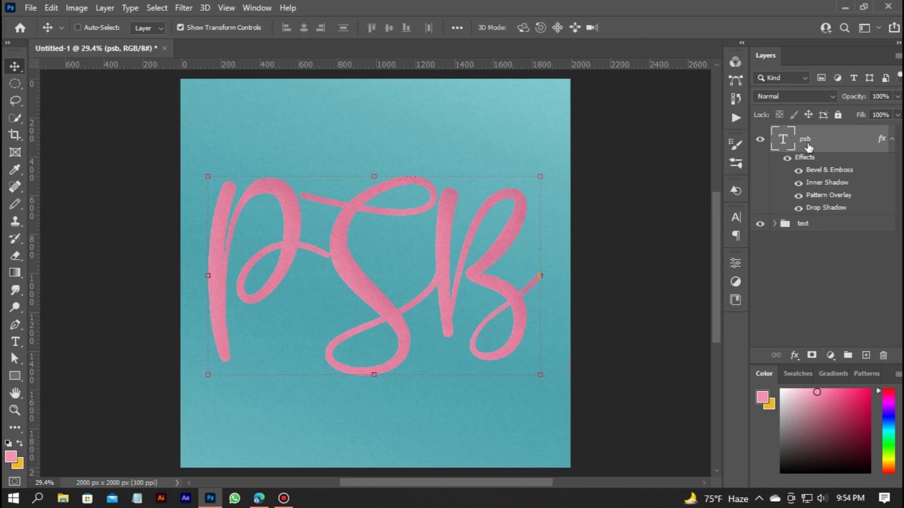
key("ctrl+g")
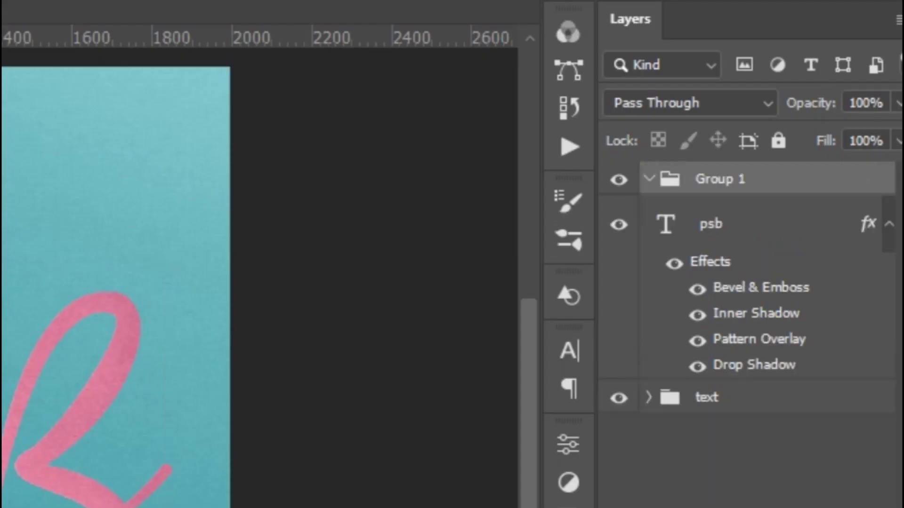
Rename the new group containing the psb layer to 'text'.
left_click(706, 221)
left_click(711, 181)
double_click(716, 180)
type("text")
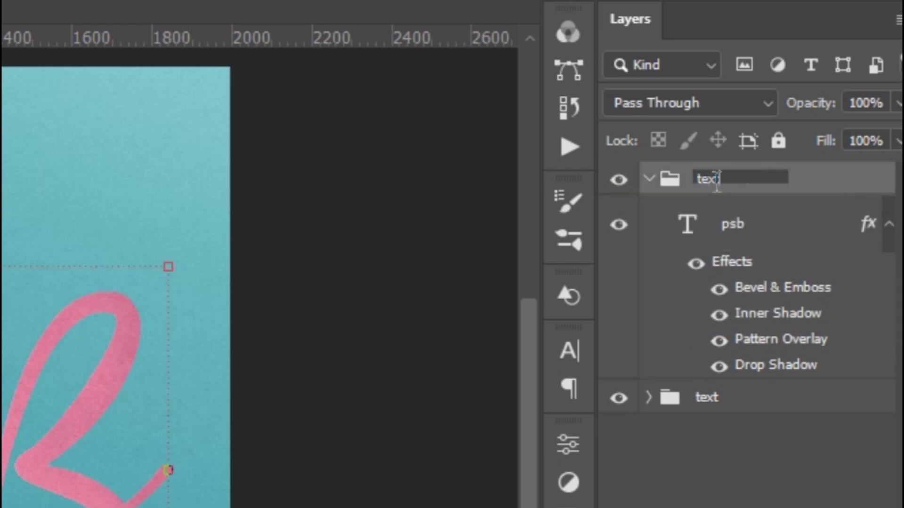
key("Return")
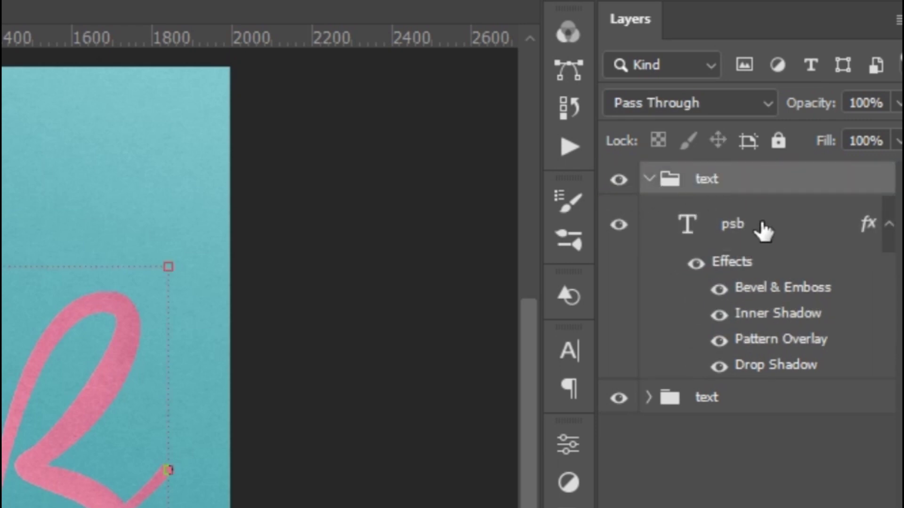
Duplicate the psb layer into a new group named 'effects'.
left_click(761, 230)
left_click_drag(749, 227, 751, 163)
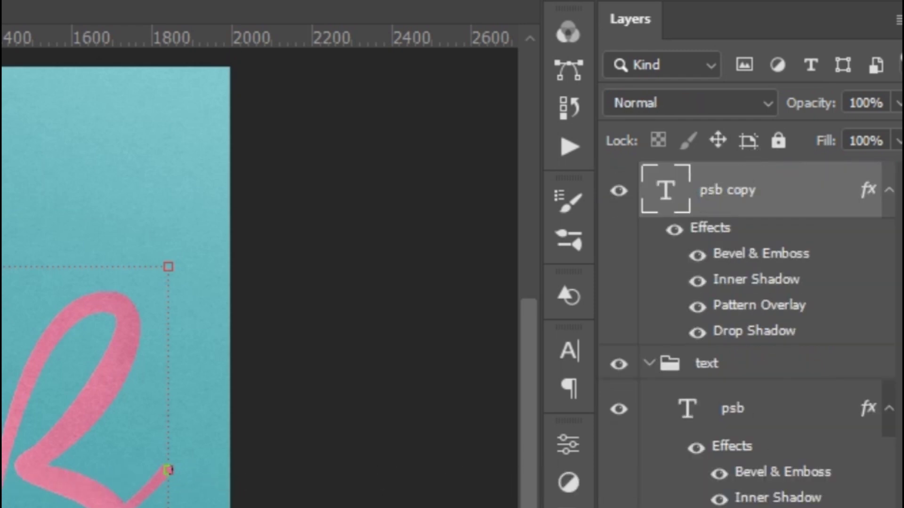
key("ctrl+g")
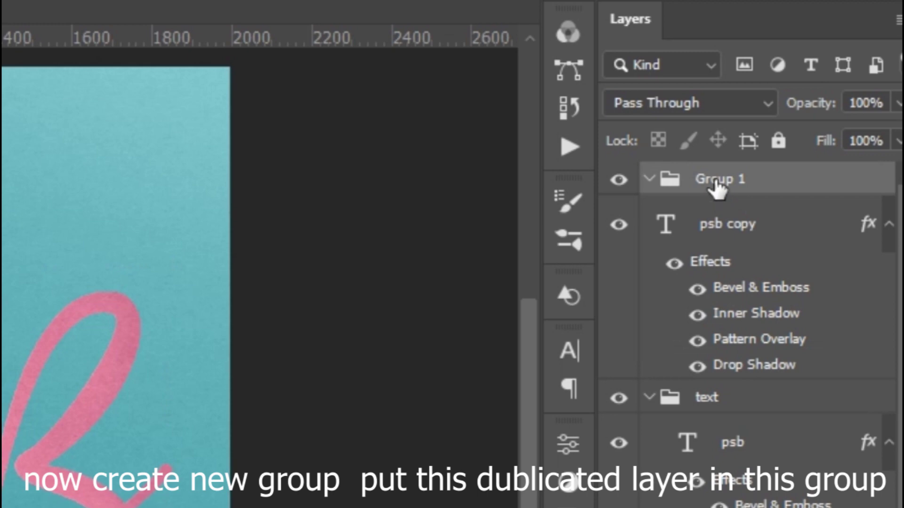
double_click(717, 179)
type("effects")
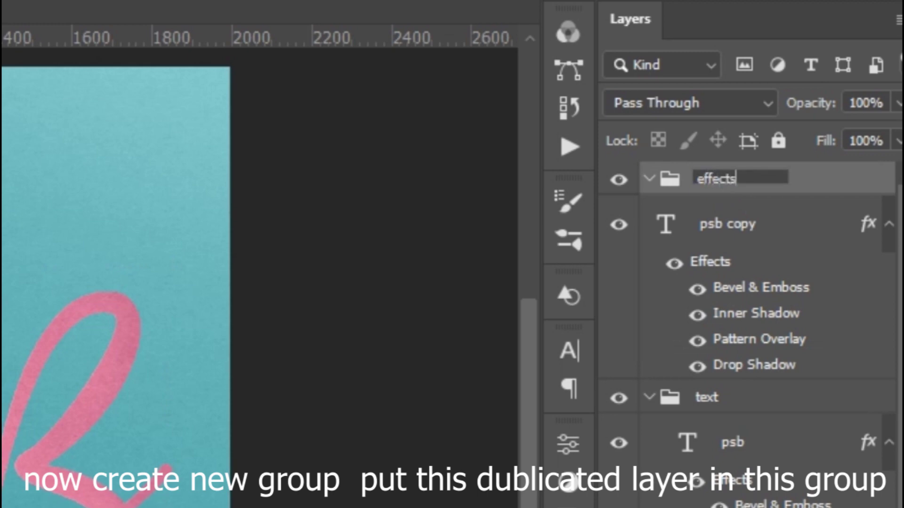
key("Return")
left_click_drag(708, 227, 709, 186)
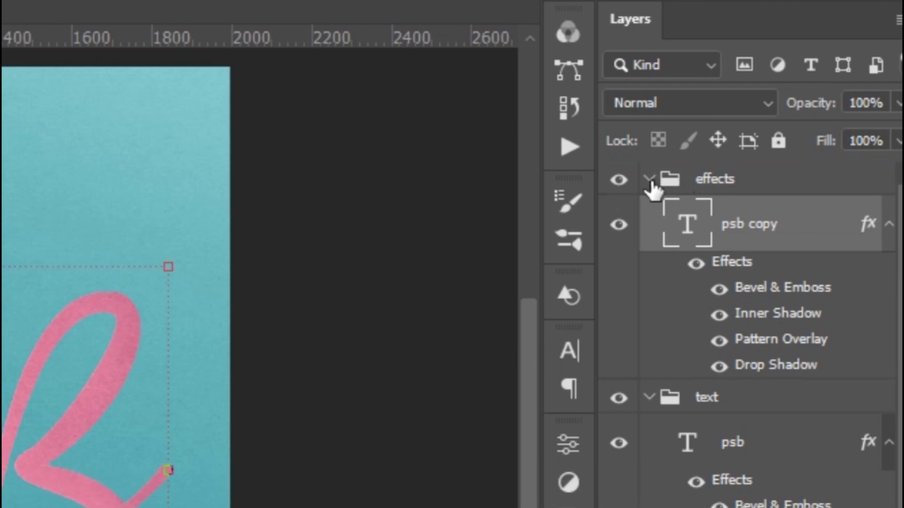
Remove all effects from psb copy, set its fill to 0%, and open its blending options.
mouse_move(730, 264)
left_mouse_down()
mouse_move(885, 330)
mouse_move(883, 355)
left_mouse_up()
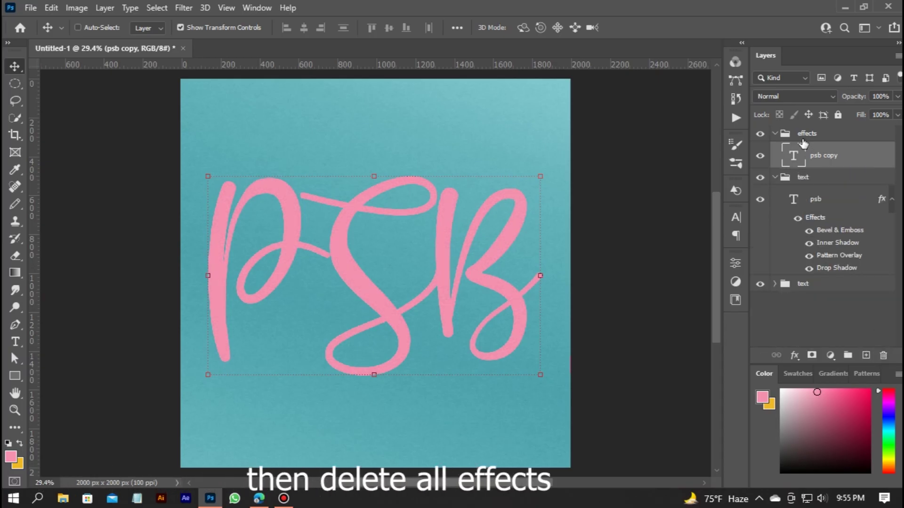
left_click(897, 115)
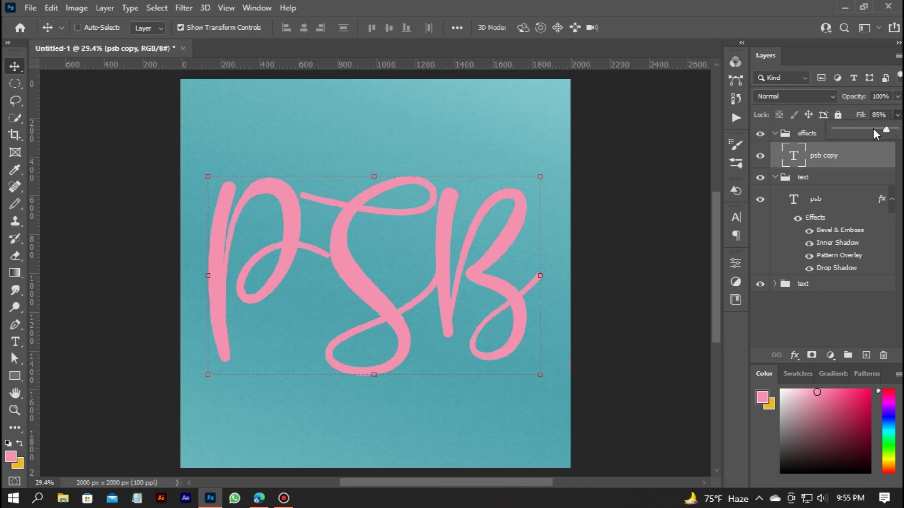
left_click_drag(891, 129, 821, 134)
left_click(820, 151)
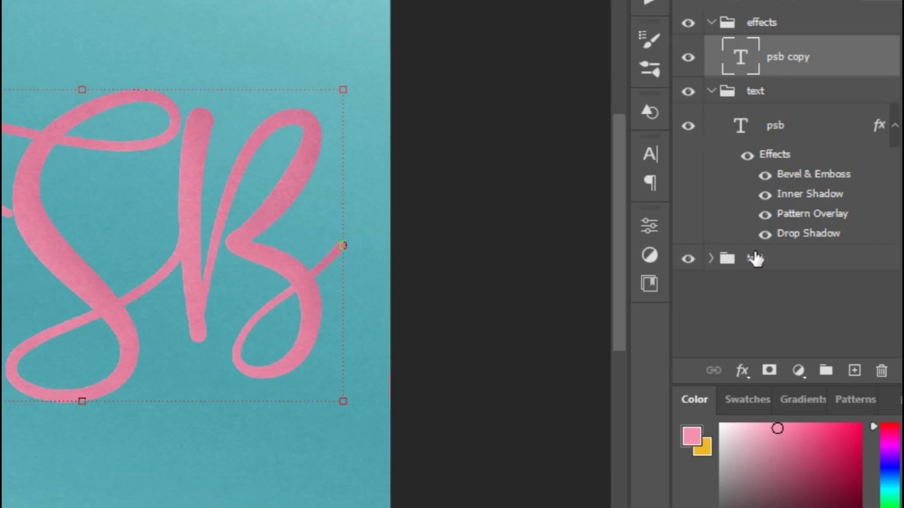
left_click(794, 357)
left_click(763, 177)
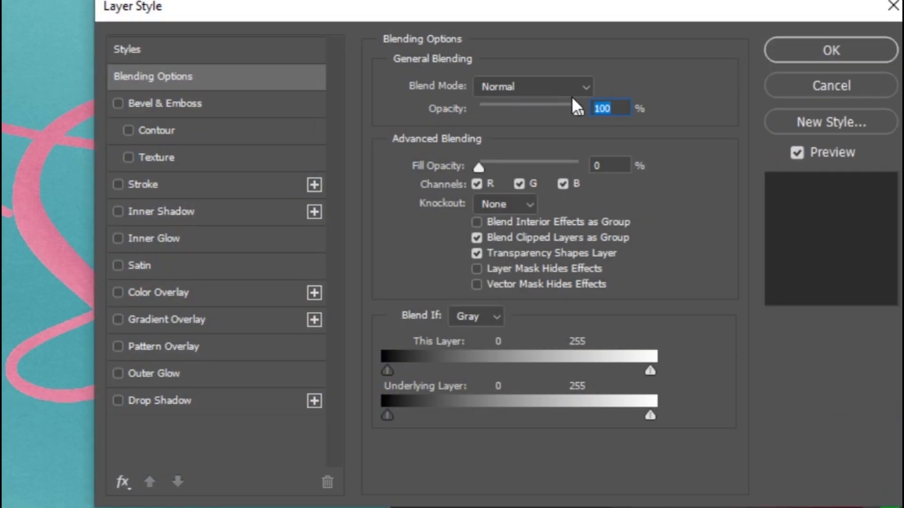
Turn off Blend Clipped Layers as Group and enable an Outer Bevel on psb copy.
double_click(620, 162)
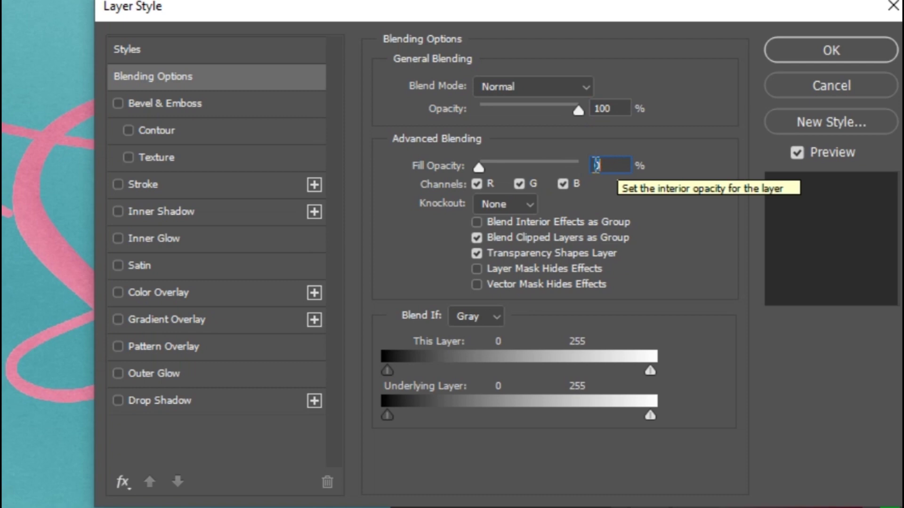
left_click(476, 238)
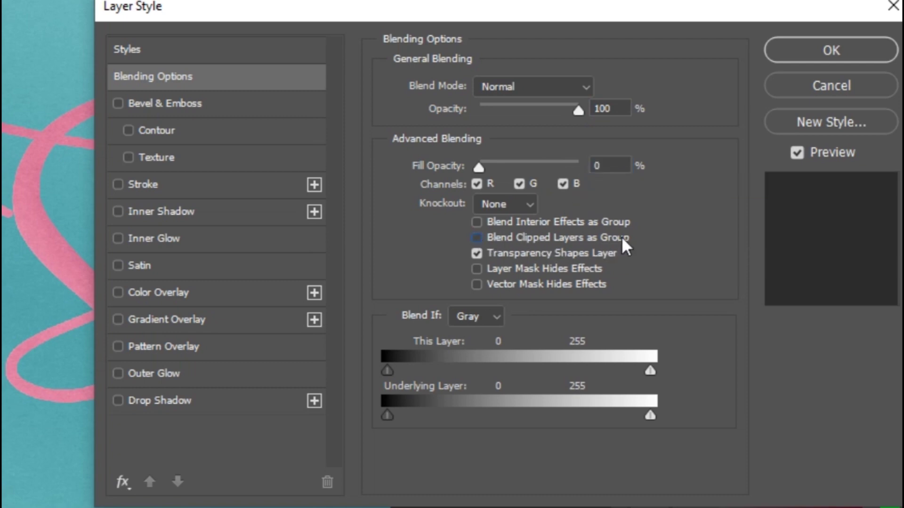
left_click(117, 103)
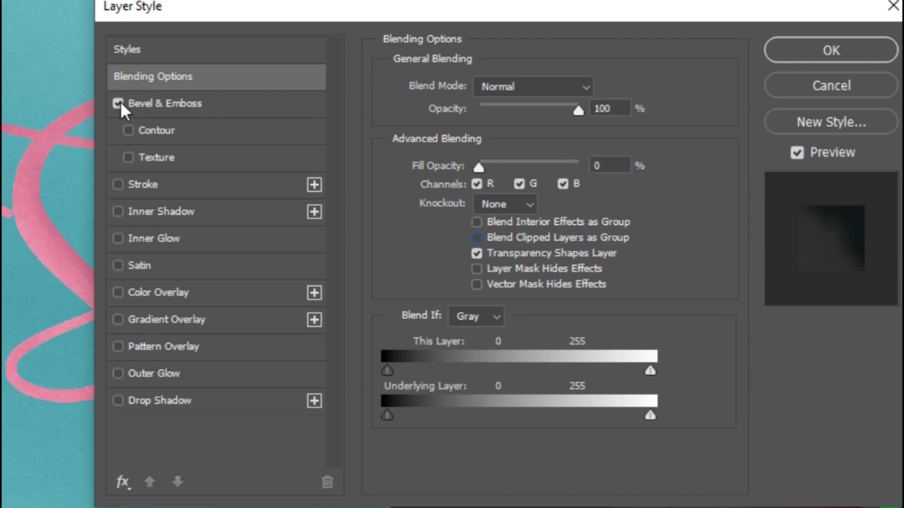
left_click(247, 103)
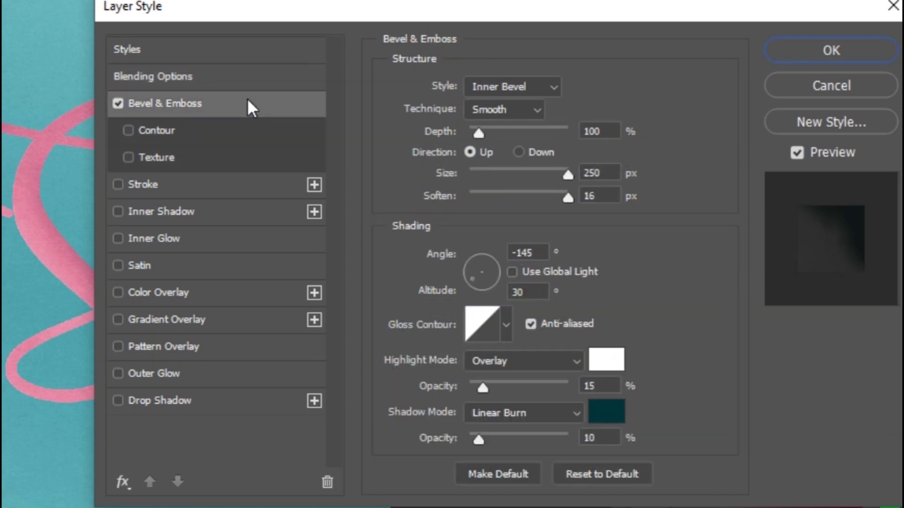
left_click(517, 87)
left_click(506, 98)
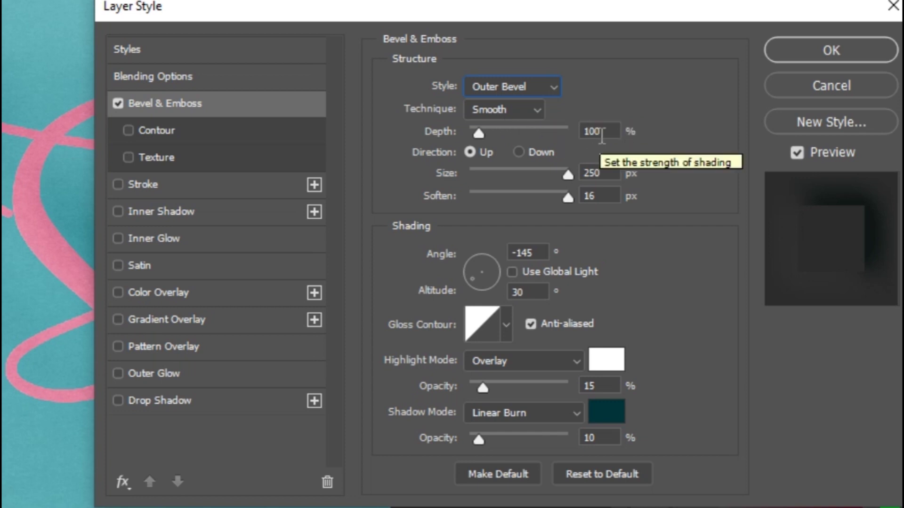
Set the bevel to size 50, angle -50, altitude 0, Overlay highlight 50%, shadow opacity 0%.
double_click(613, 170)
type("50")
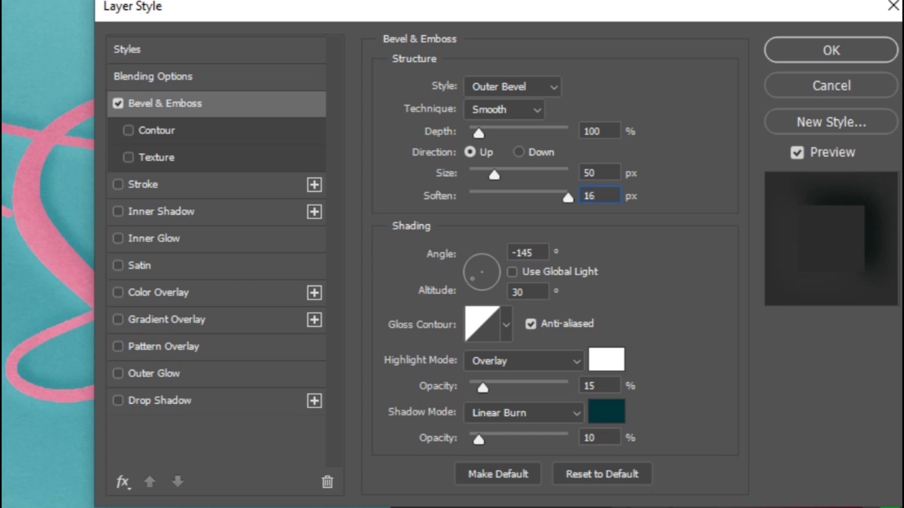
double_click(541, 250)
key("BackSpace")
type("-50")
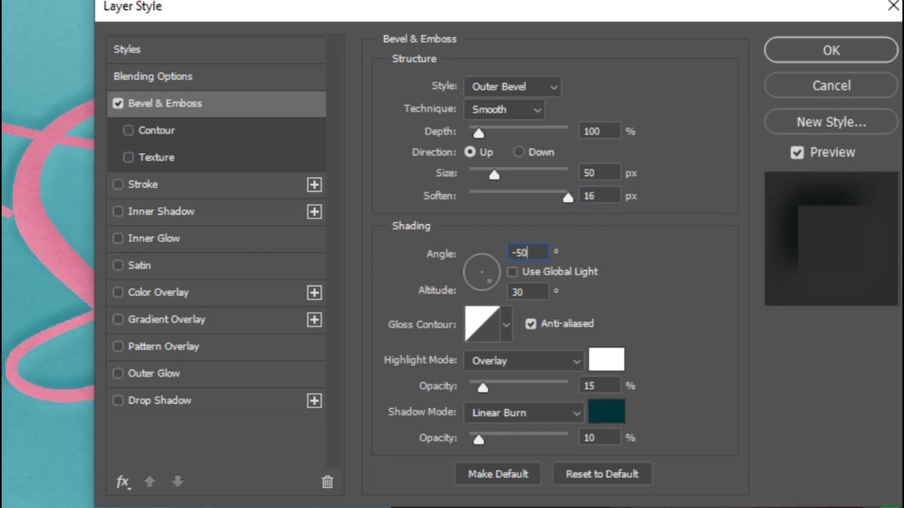
double_click(534, 291)
type("0")
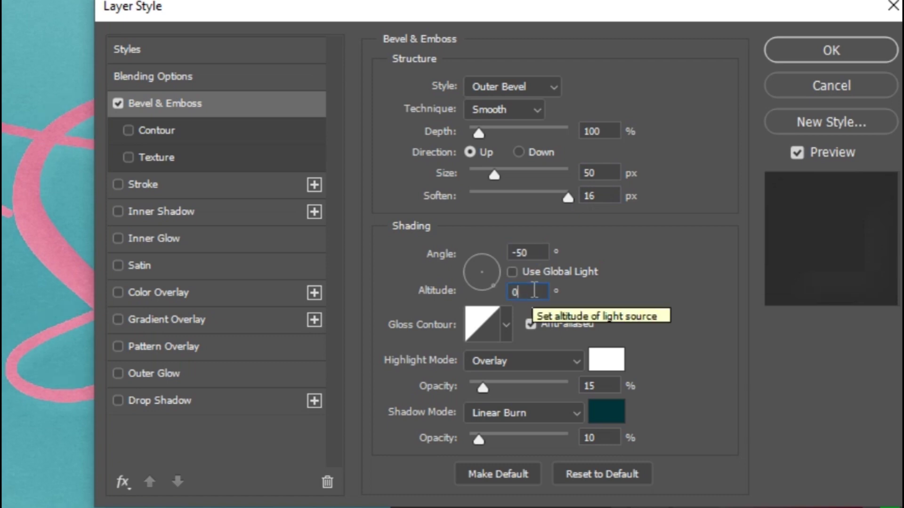
left_click(532, 361)
left_click(516, 313)
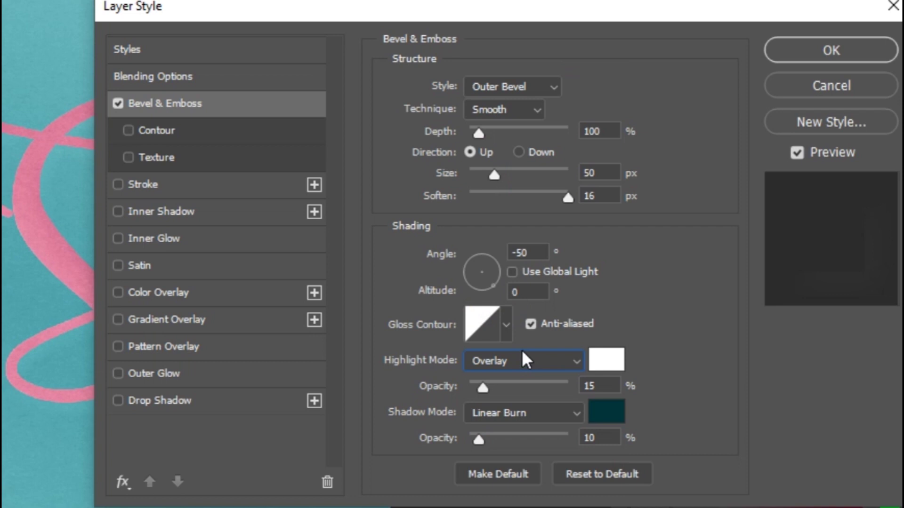
double_click(607, 386)
type("50")
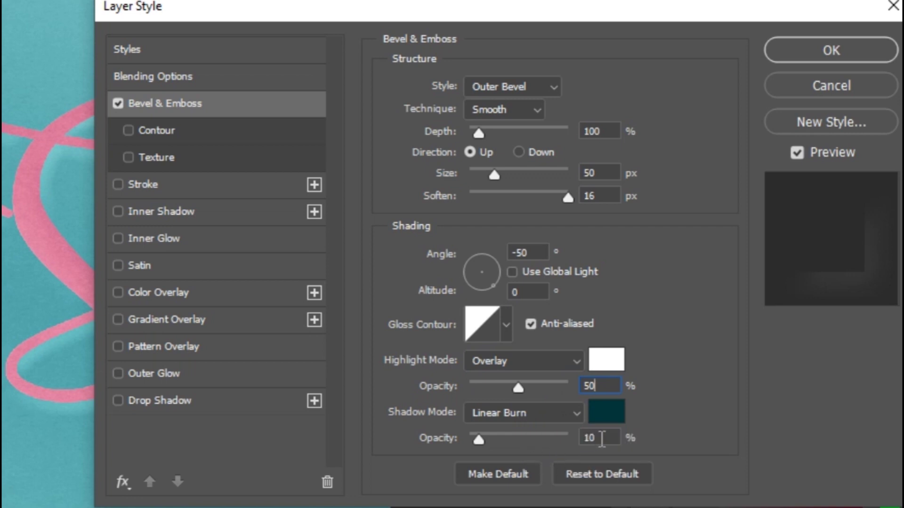
left_click(595, 435)
type("0")
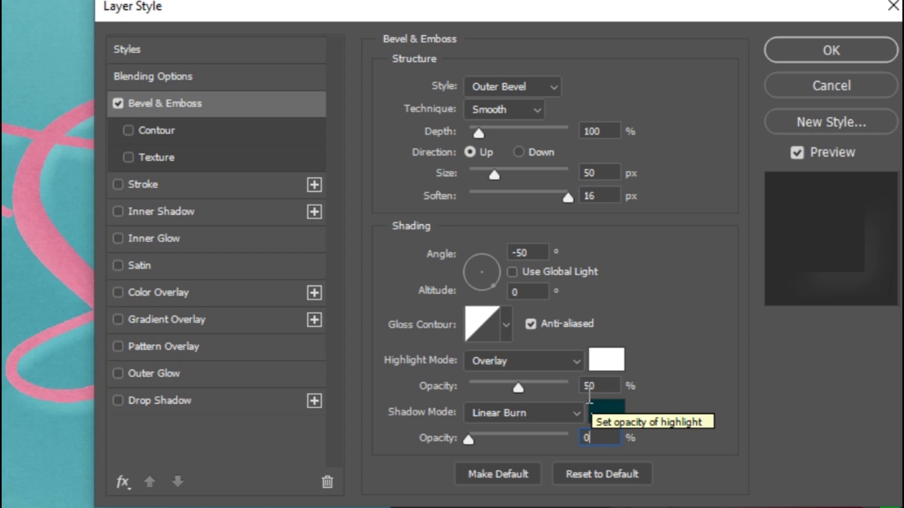
left_click(118, 212)
Make psb copy's inner shadow white Overlay at 70% opacity, angle -148, 3% noise.
left_click(151, 211)
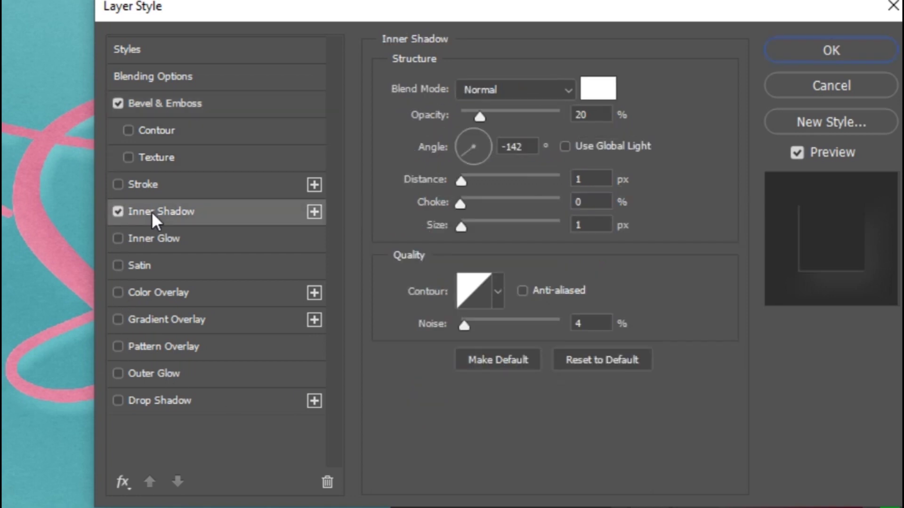
left_click(491, 92)
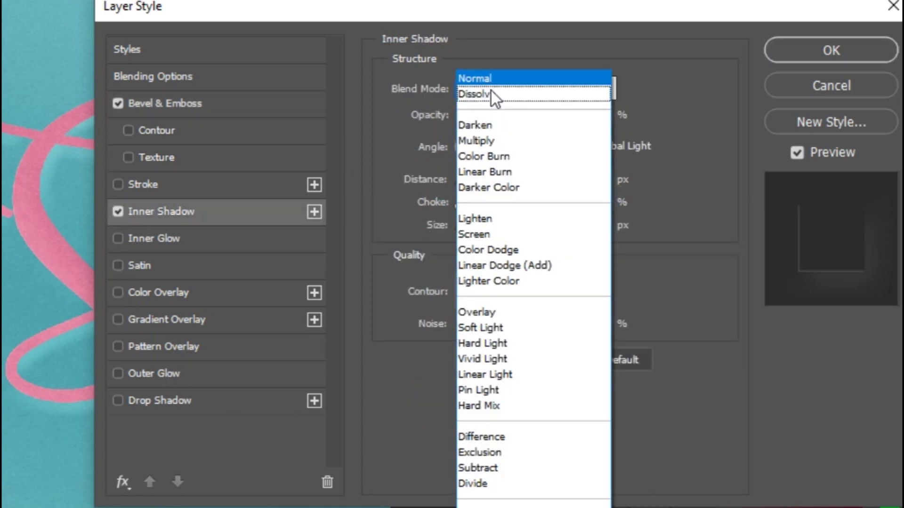
left_click(491, 313)
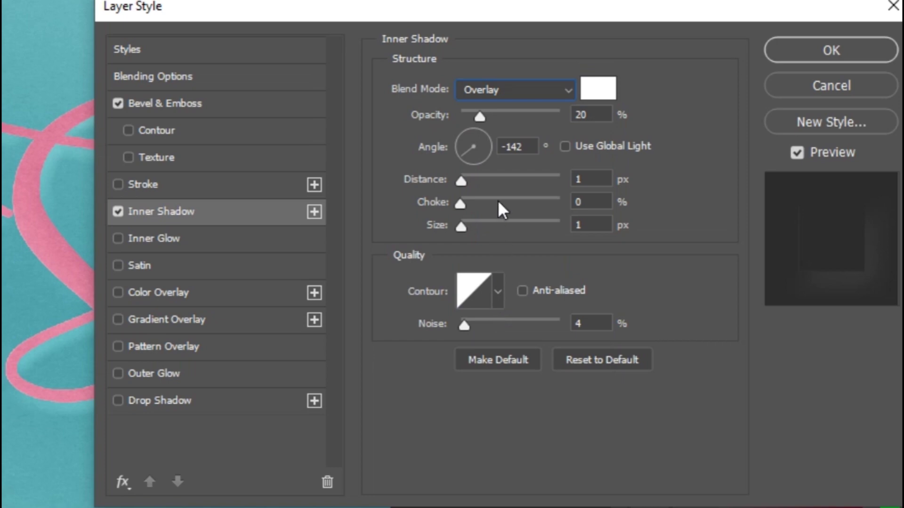
left_click(594, 90)
left_click(821, 218)
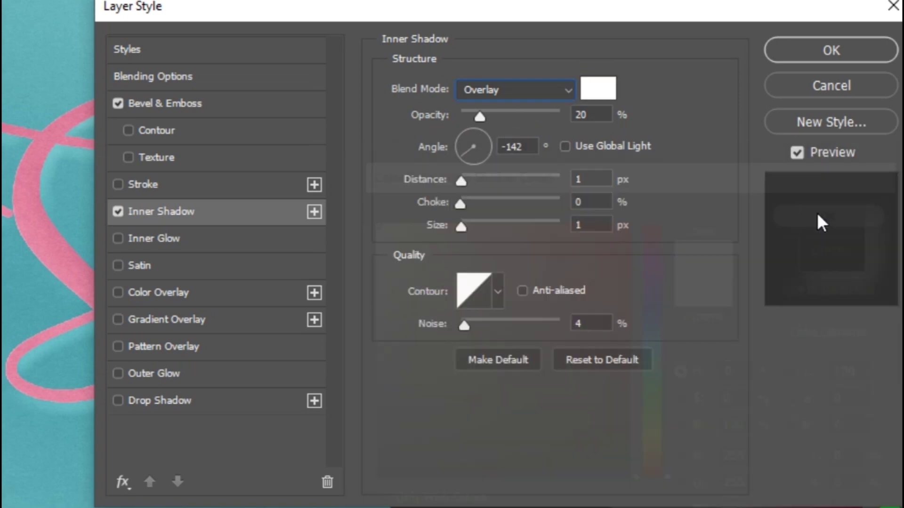
double_click(590, 115)
type("70")
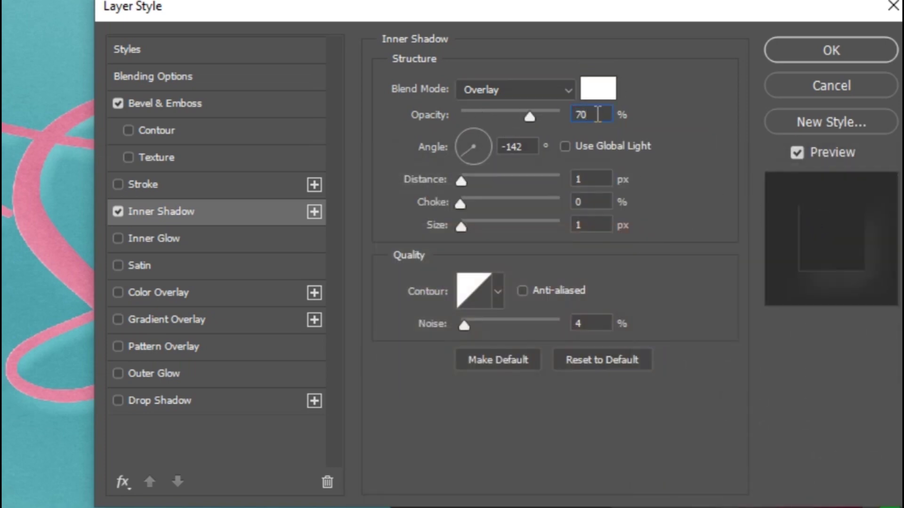
double_click(518, 146)
key("BackSpace")
type("-148")
type("3")
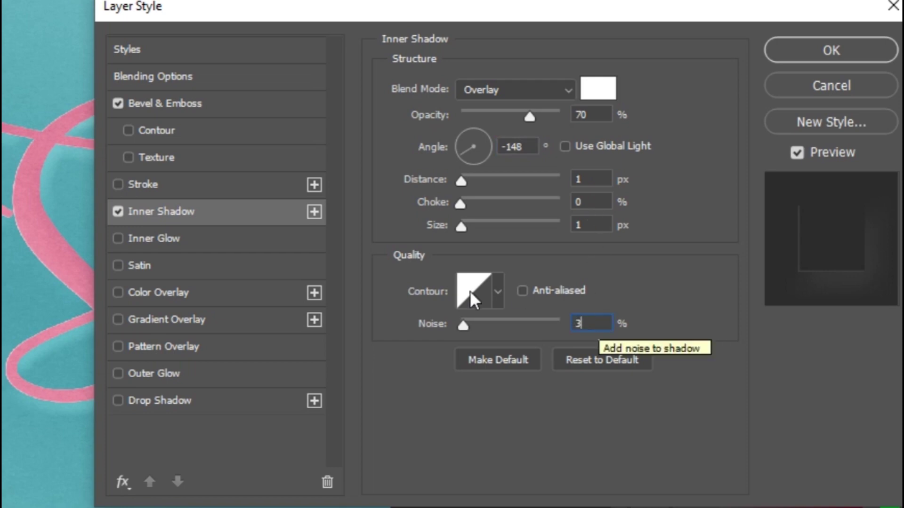
left_click(117, 401)
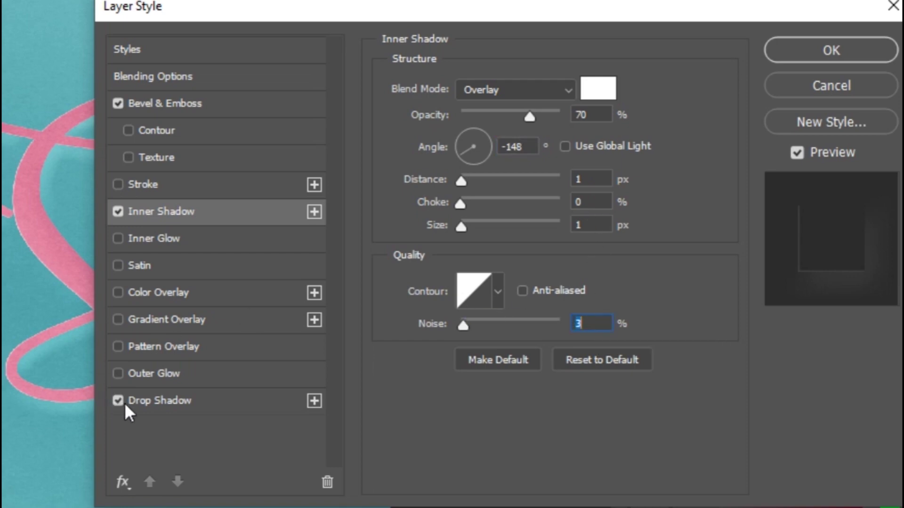
Switch psb copy's drop shadow to Overlay blend mode at angle -148.
left_click(237, 401)
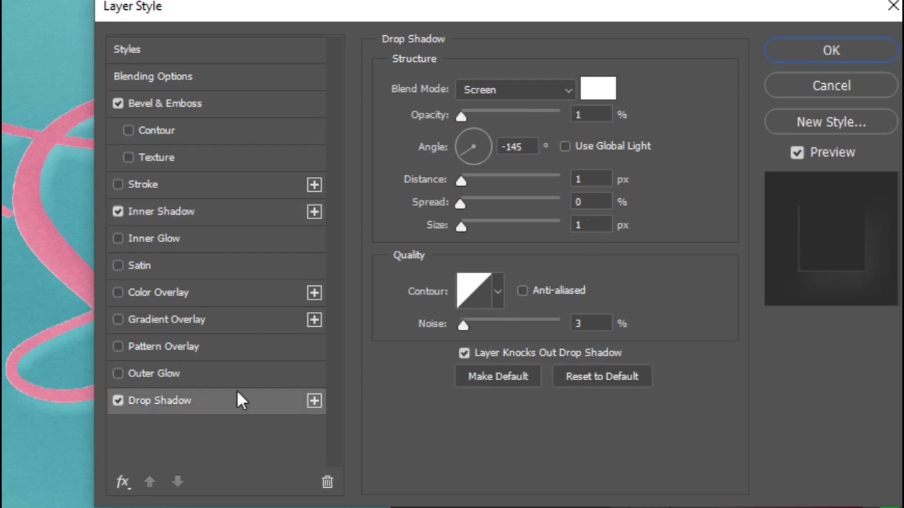
left_click(517, 94)
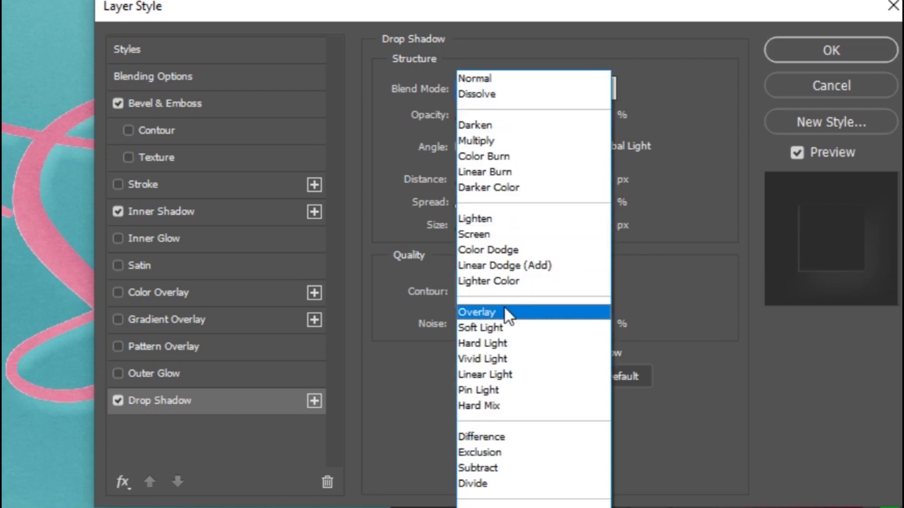
left_click(504, 312)
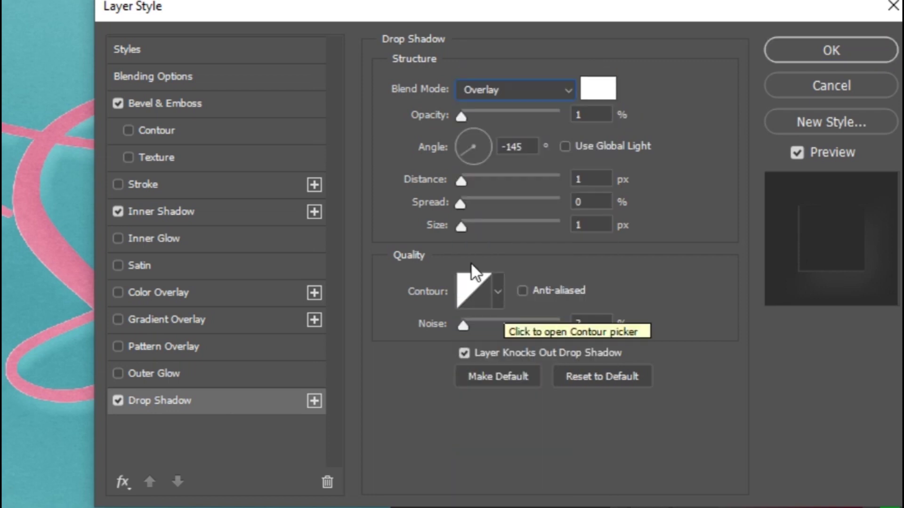
left_click(595, 115)
type("75")
double_click(519, 144)
type("-148")
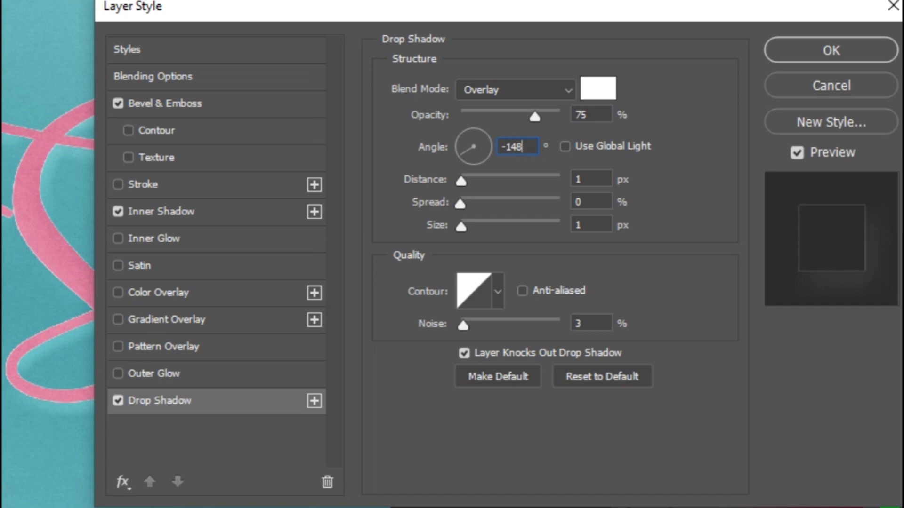
Set drop shadow distance 100, size 100, opacity 16%, apply, and duplicate as psb copy 2.
double_click(599, 180)
type("100")
double_click(595, 221)
type("100")
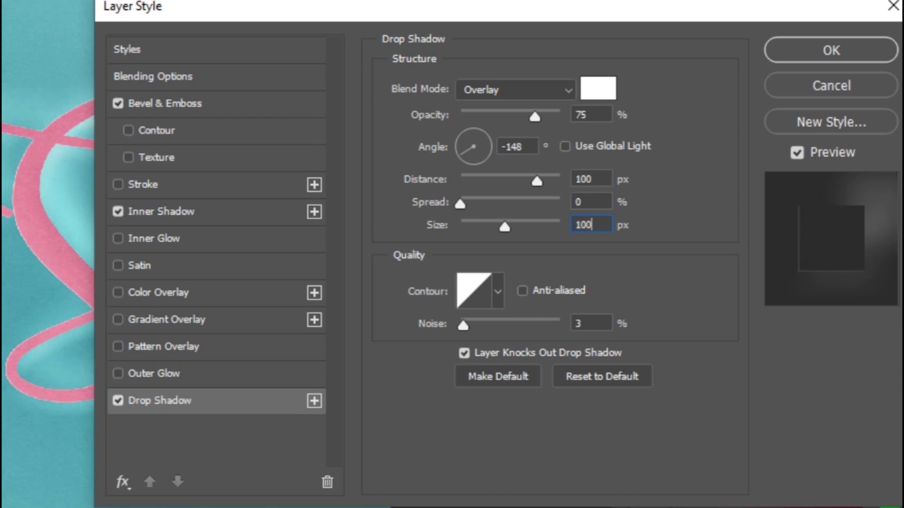
double_click(603, 115)
type("16")
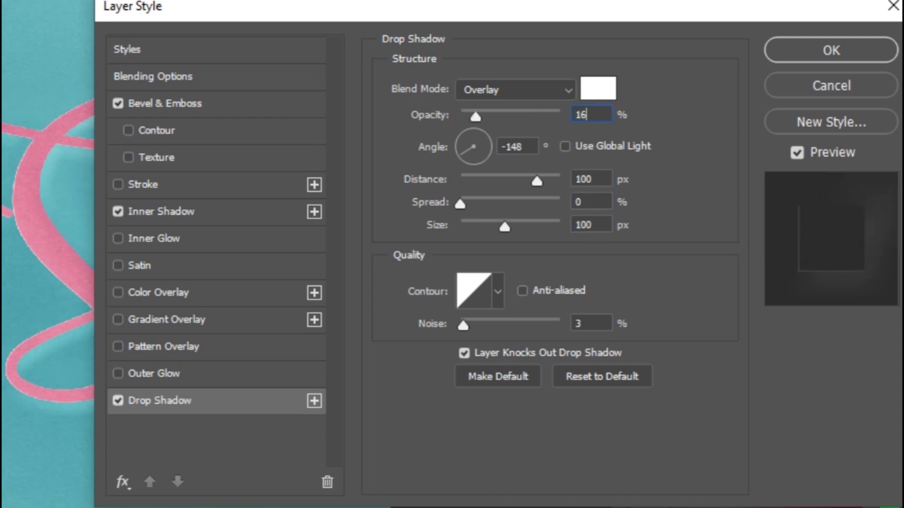
key("Return")
left_click_drag(826, 160, 816, 175)
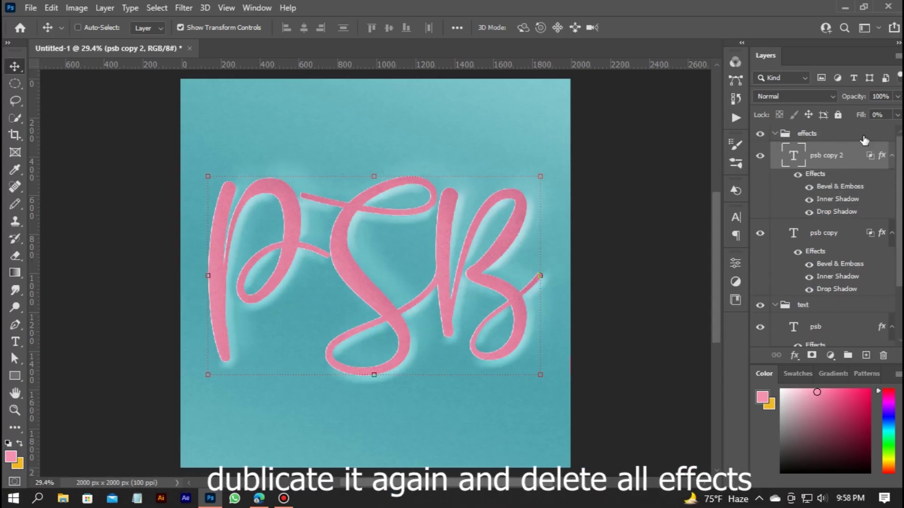
Clear psb copy 2's effects and add a fresh Outer Bevel style.
mouse_move(815, 175)
left_mouse_down()
mouse_move(850, 182)
mouse_move(883, 356)
left_mouse_up()
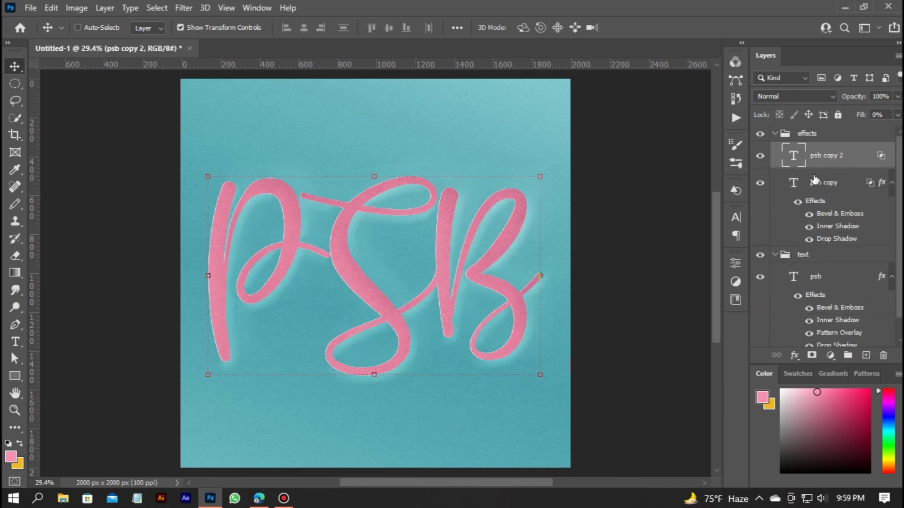
left_click(795, 355)
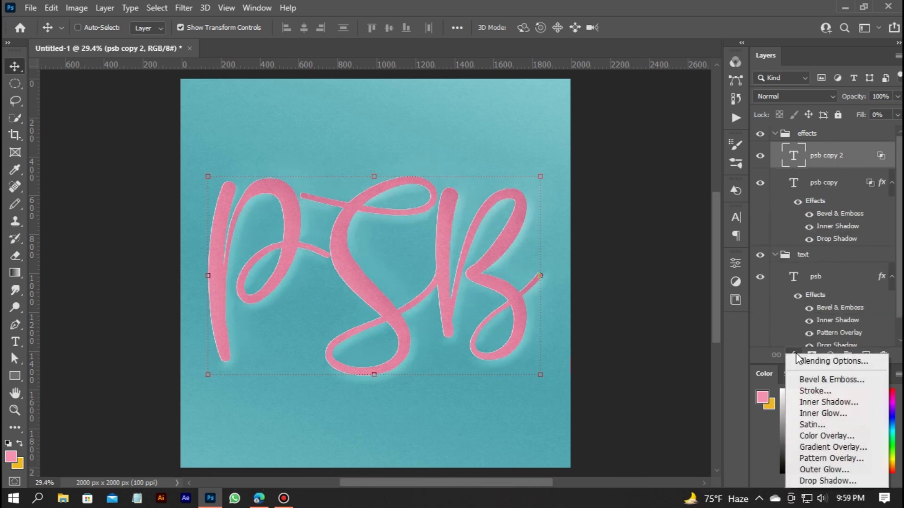
left_click(809, 380)
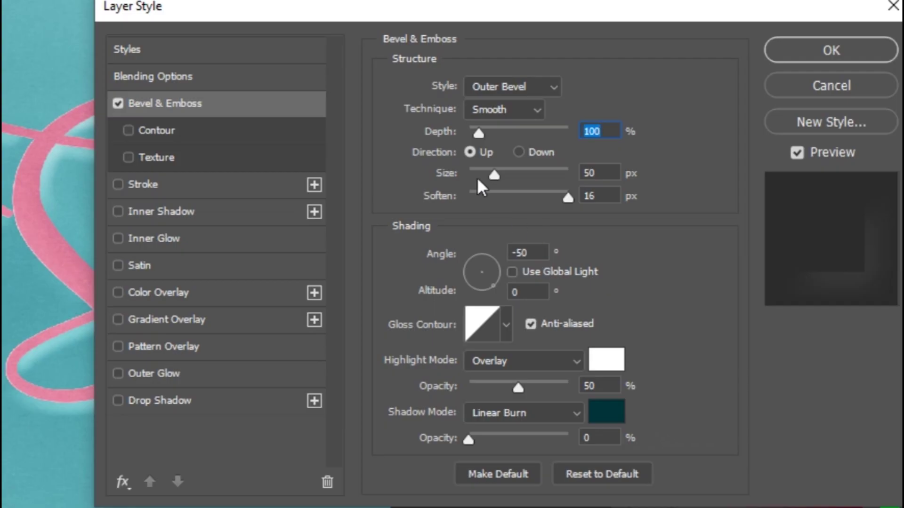
left_click(495, 96)
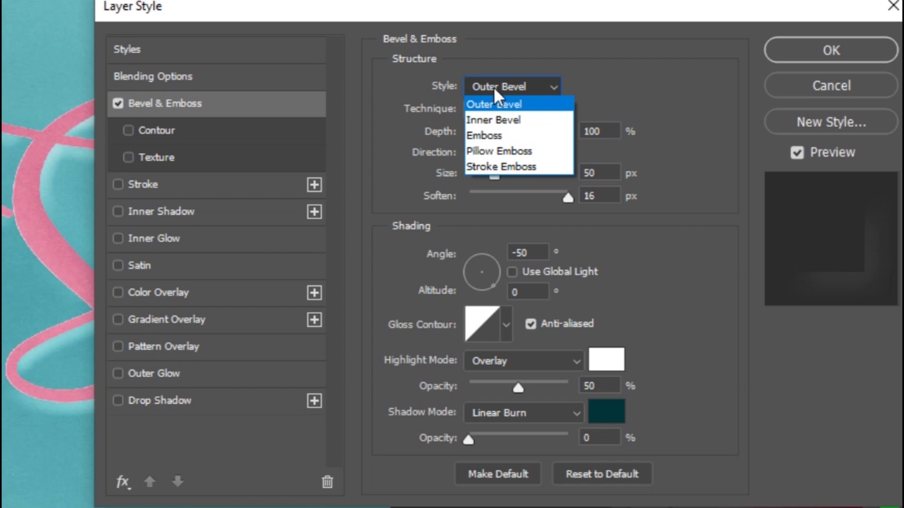
left_click(508, 103)
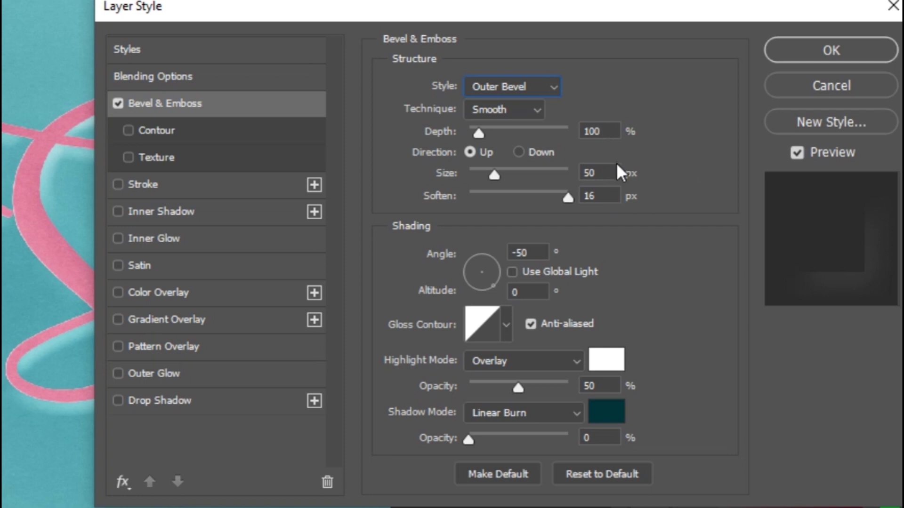
Set the bevel size 38, soften 0, light angle -148 and altitude 30.
left_click(613, 172)
type("38")
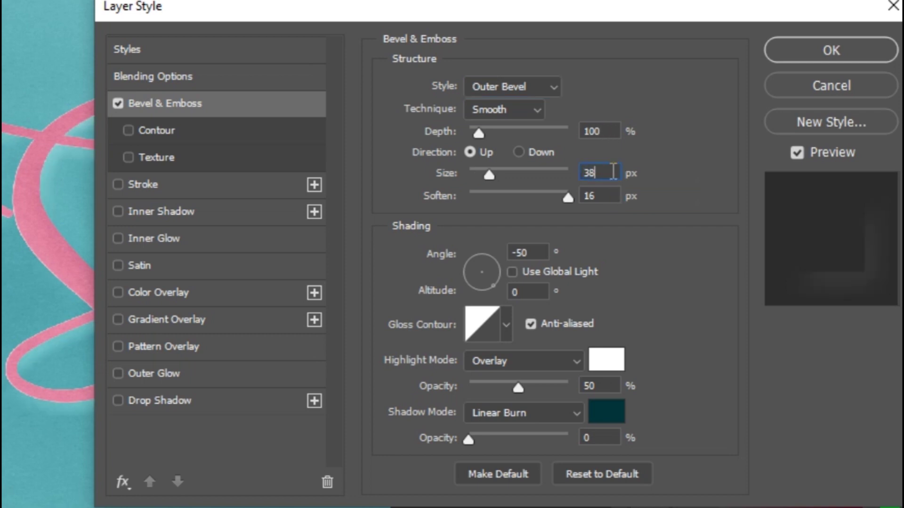
left_click(614, 196)
type("0")
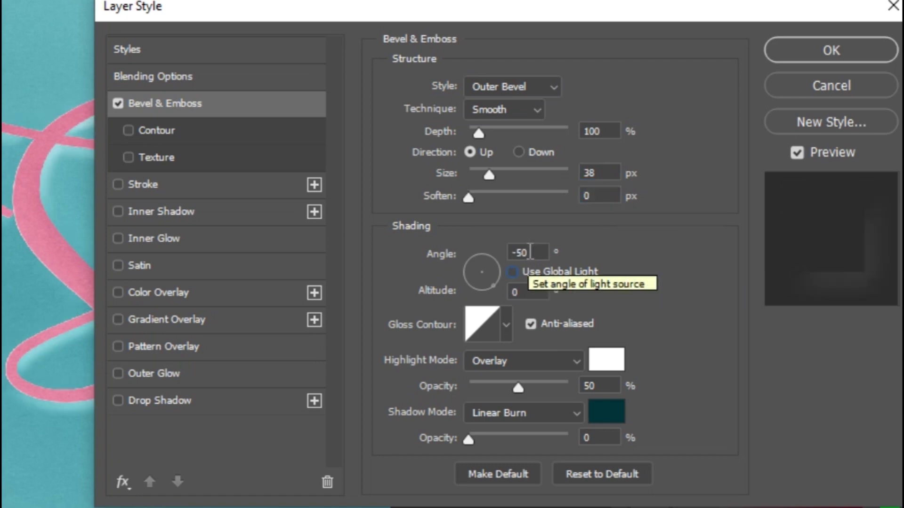
left_click(536, 252)
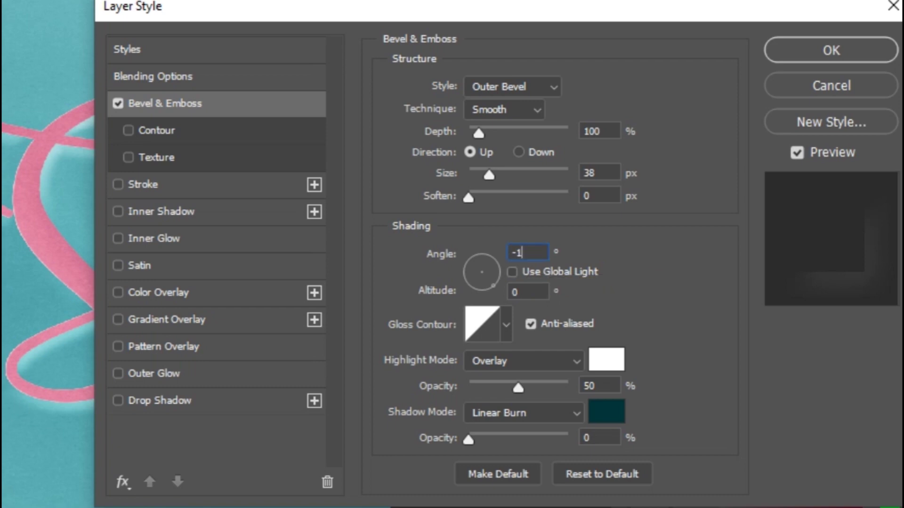
type("-148")
left_click(545, 297)
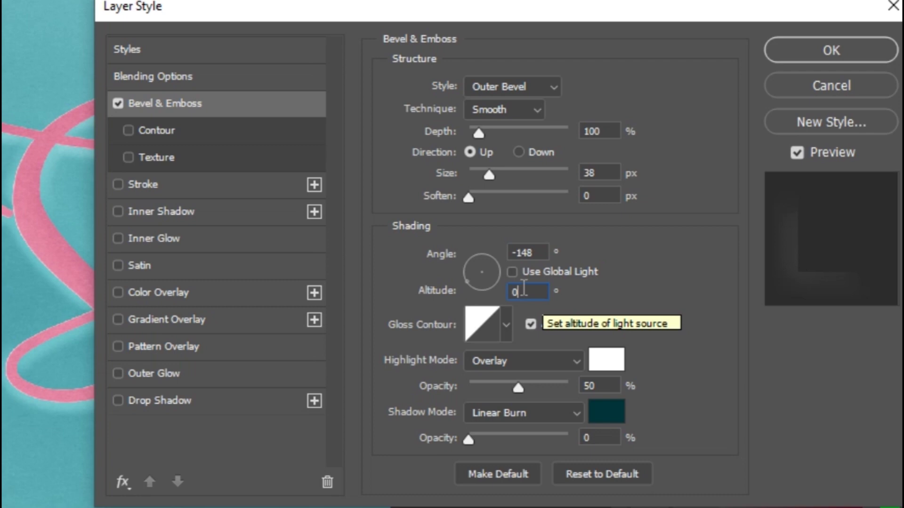
double_click(535, 290)
type("30")
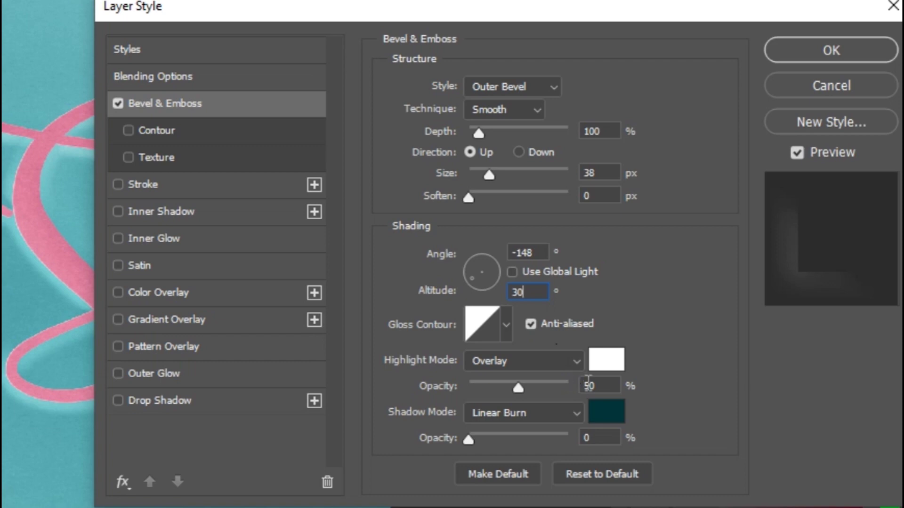
Set bevel highlight opacity to 0 and shadow to Multiply at 25%, then apply.
double_click(609, 384)
type("0")
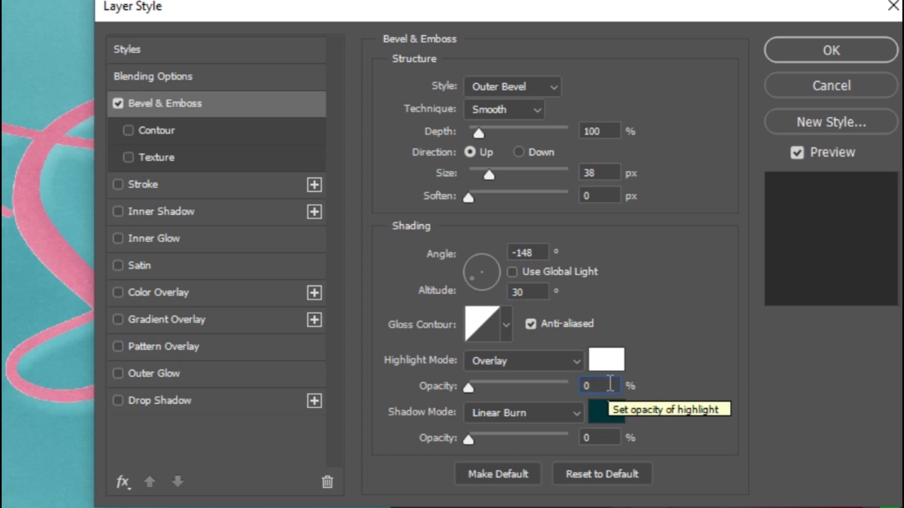
left_click(556, 415)
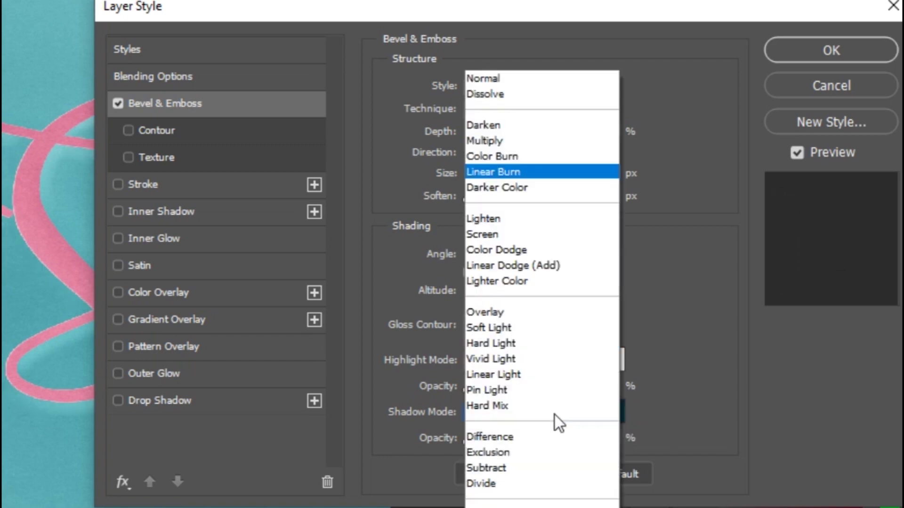
left_click(543, 140)
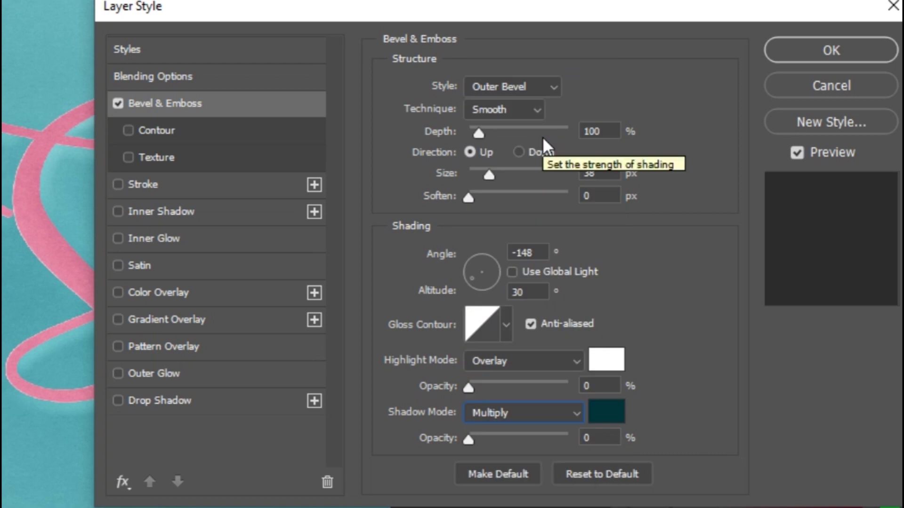
double_click(601, 440)
type("25")
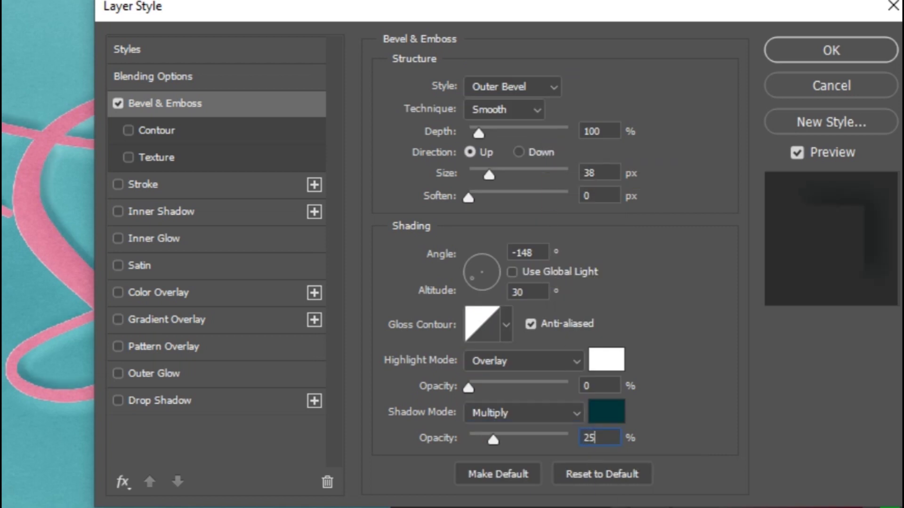
left_click(797, 53)
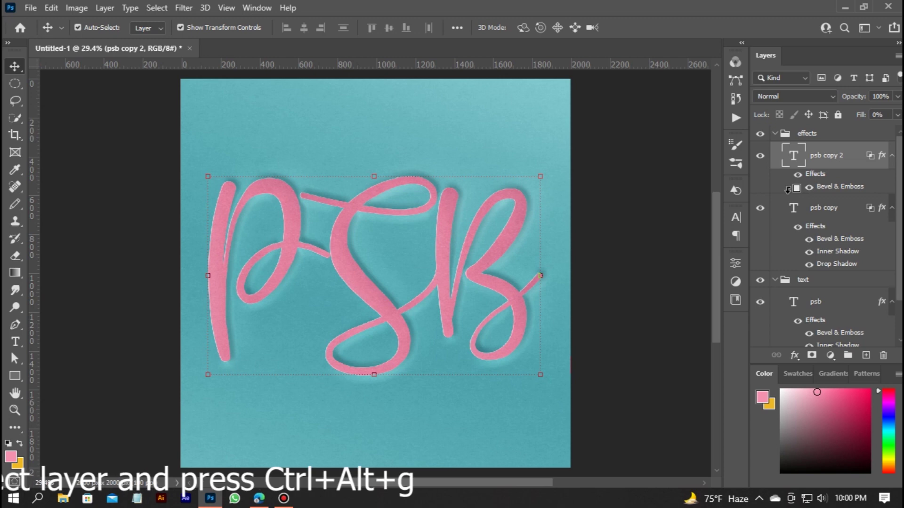
left_click(760, 156)
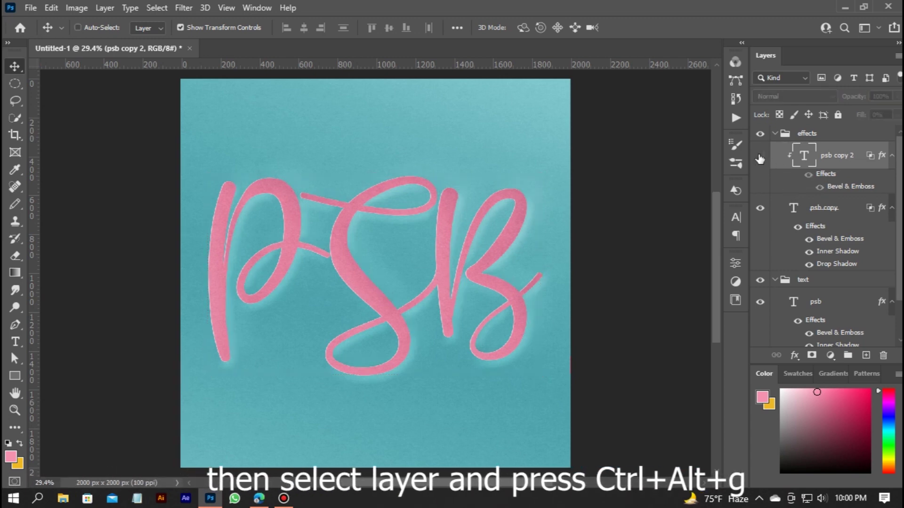
left_click(760, 158)
left_click(760, 156)
left_click(759, 208)
left_click(761, 208)
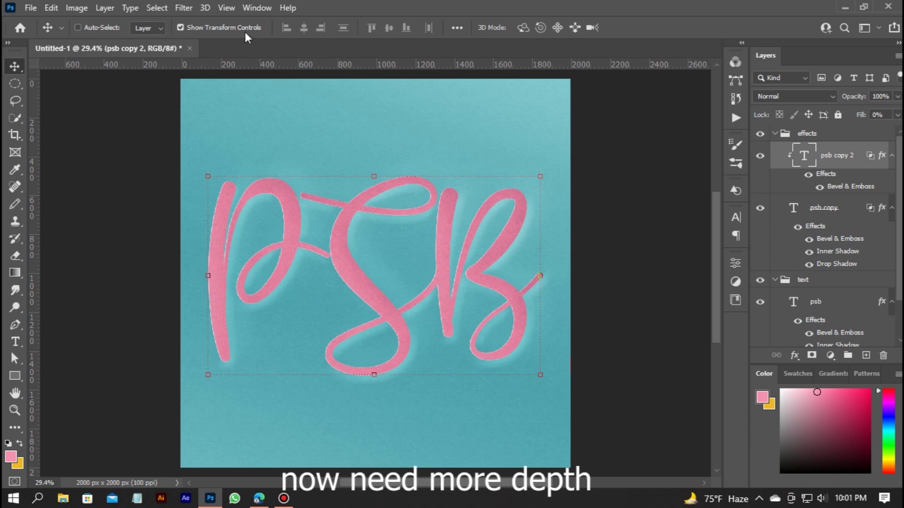
left_click(183, 8)
mouse_move(212, 177)
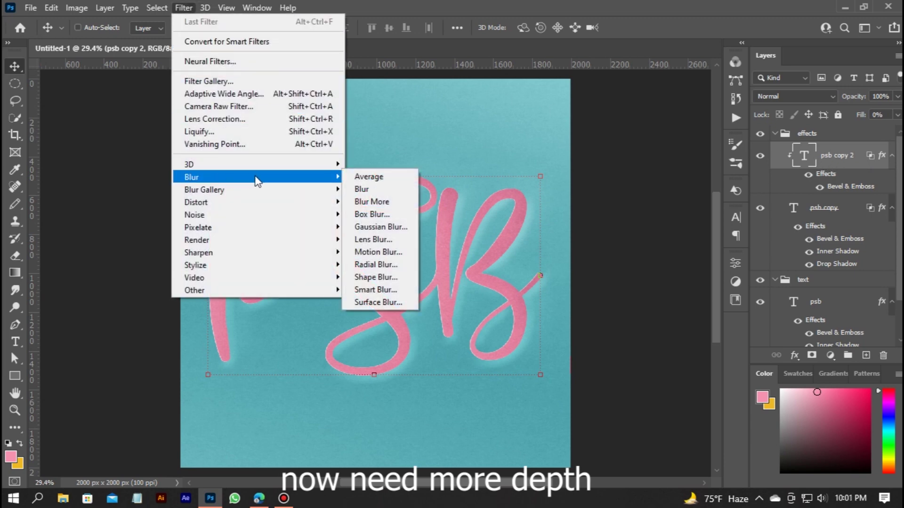
Convert psb copy 2 to a smart object and apply a 1-pixel Gaussian Blur.
left_click(381, 227)
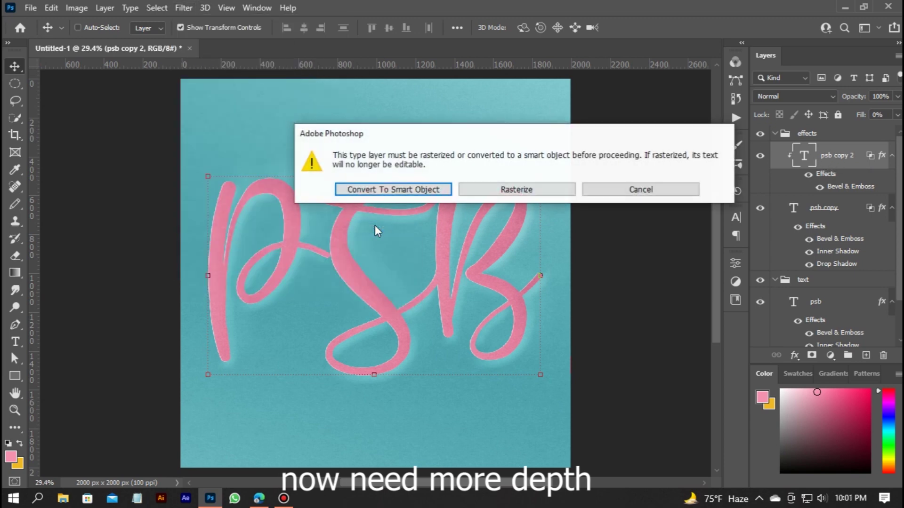
left_click(380, 191)
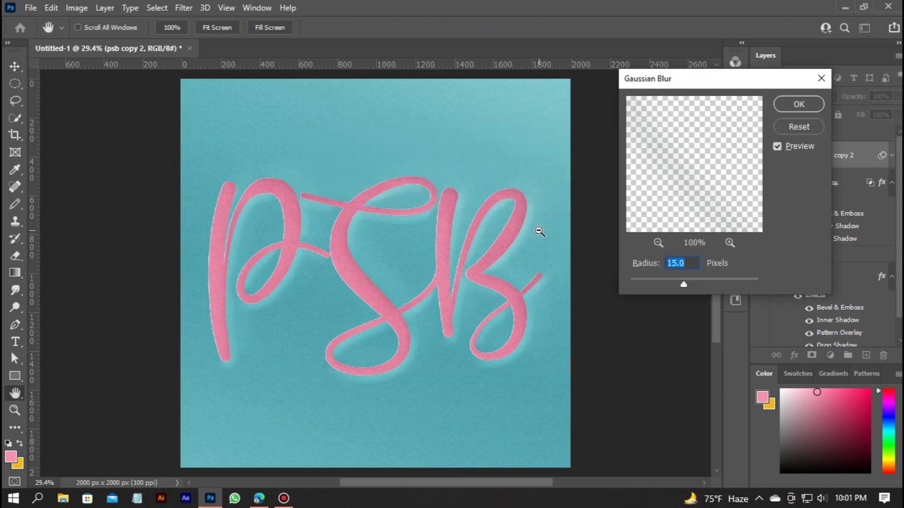
left_click(519, 210, "ctrl")
left_click(519, 210, "ctrl")
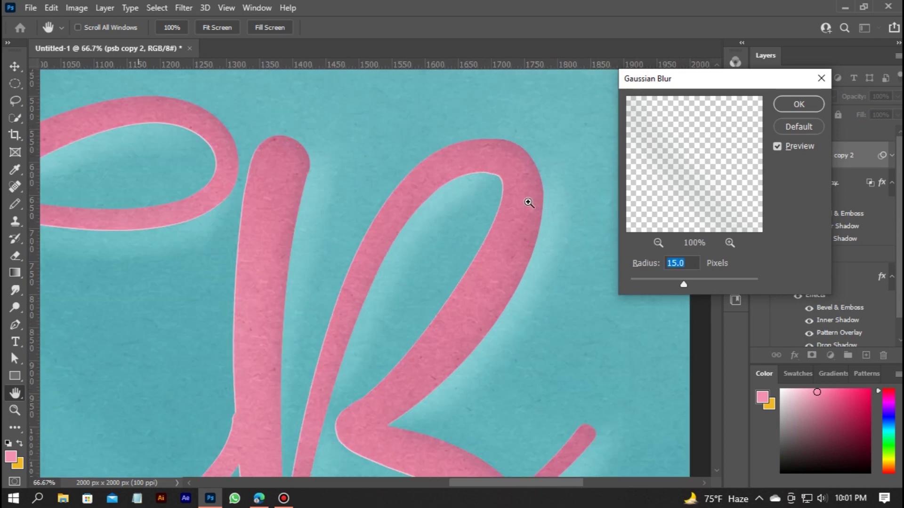
left_click(528, 202, "ctrl")
left_click(528, 202, "ctrl")
left_click(529, 203, "ctrl")
left_click(528, 203, "ctrl")
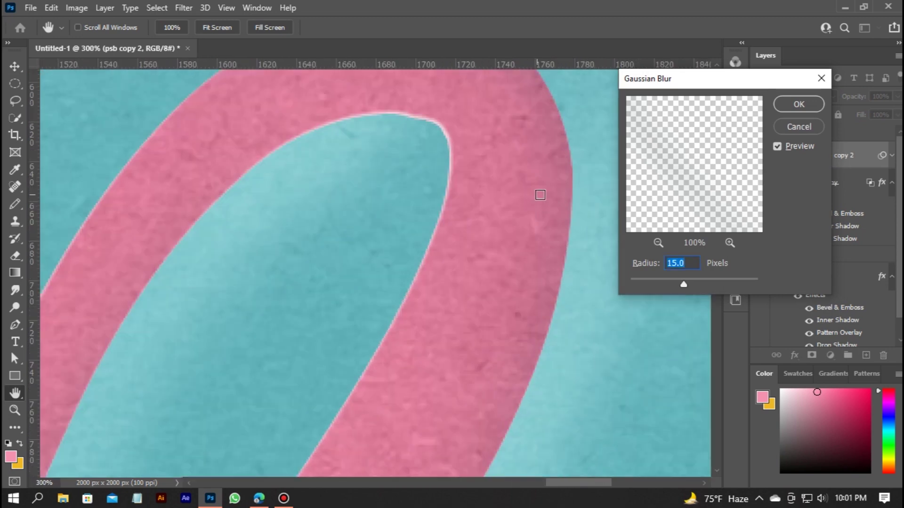
left_click_drag(526, 189, 527, 292)
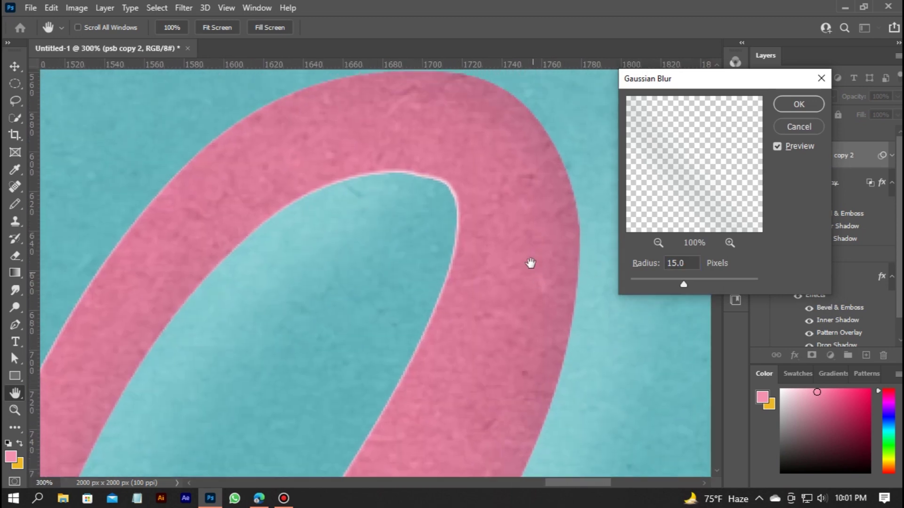
type("1")
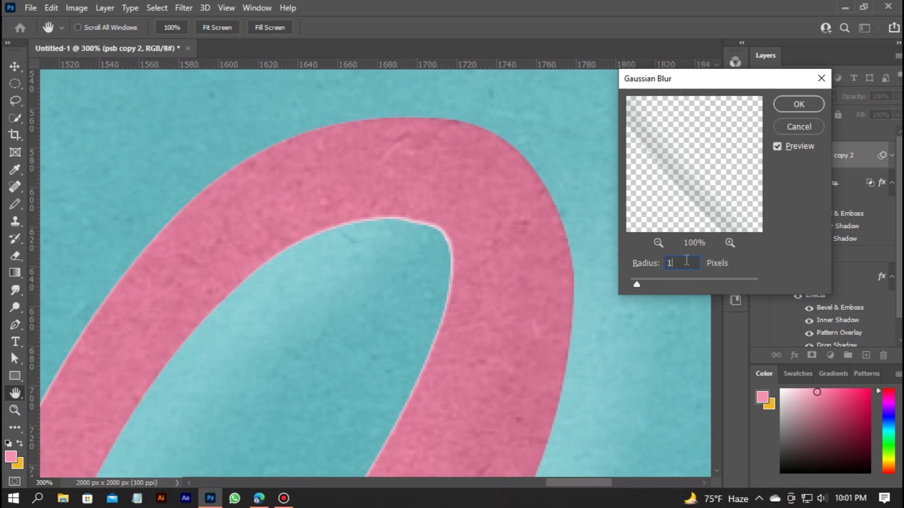
left_click(823, 102)
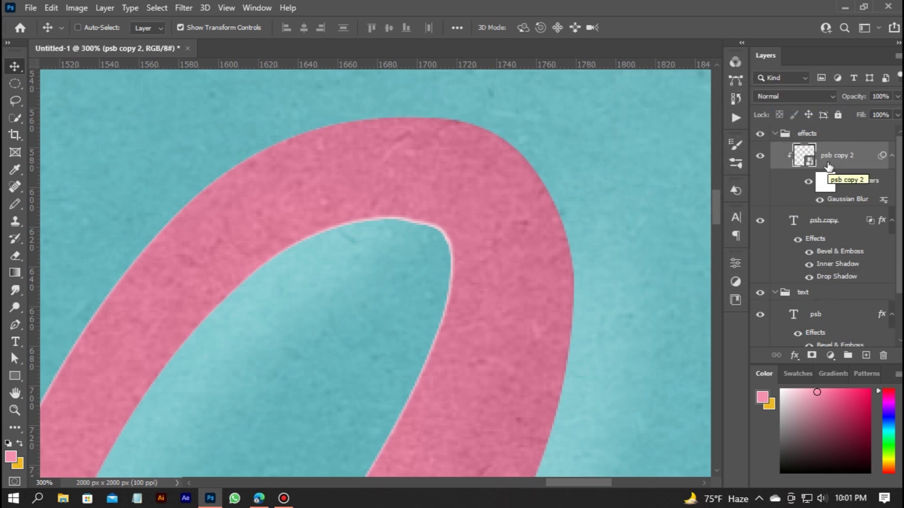
Create clipped duplicates psb copy 3 and 4 with 5 px and 10 px Gaussian Blurs.
left_click_drag(828, 166, 829, 151)
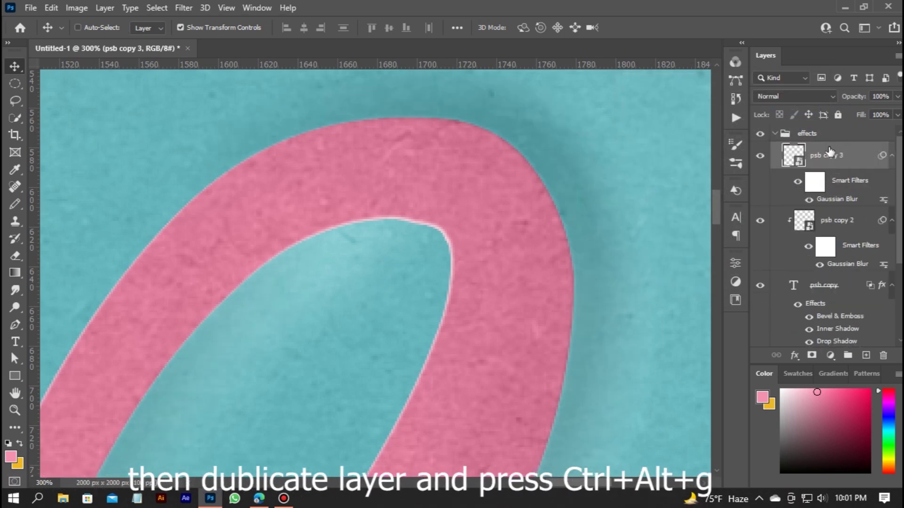
key("ctrl+alt+g")
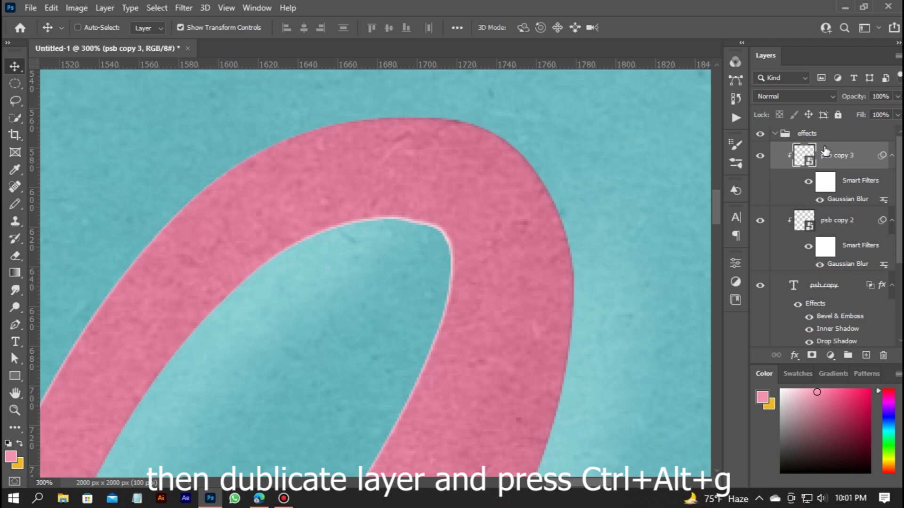
double_click(833, 202)
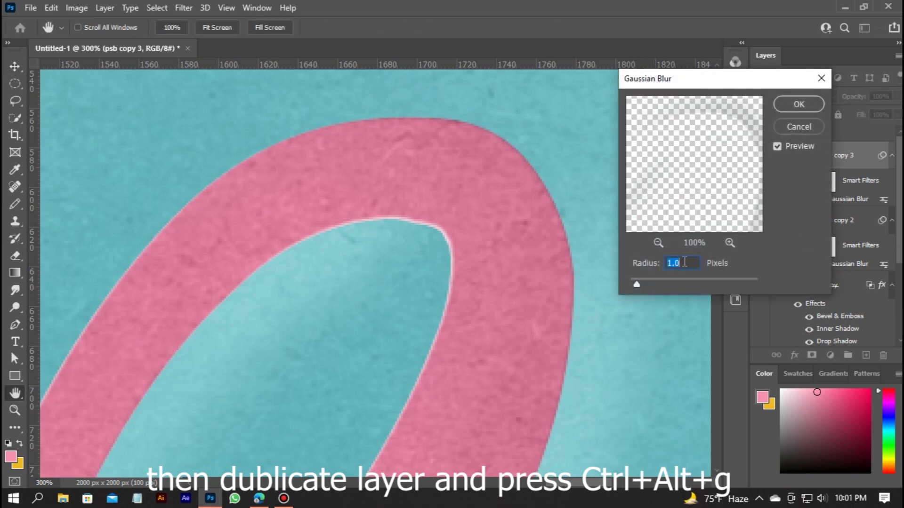
type("5")
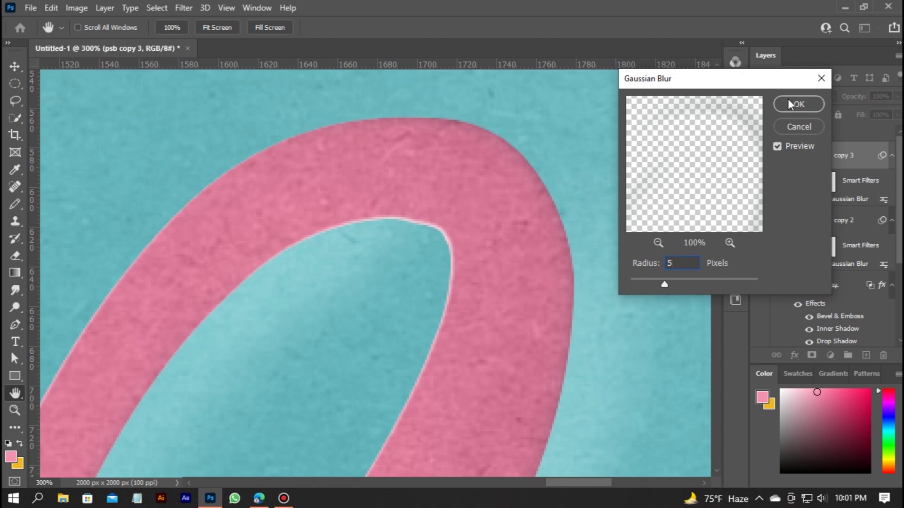
left_click(787, 104)
left_click_drag(837, 168, 832, 151)
key("ctrl+alt+g")
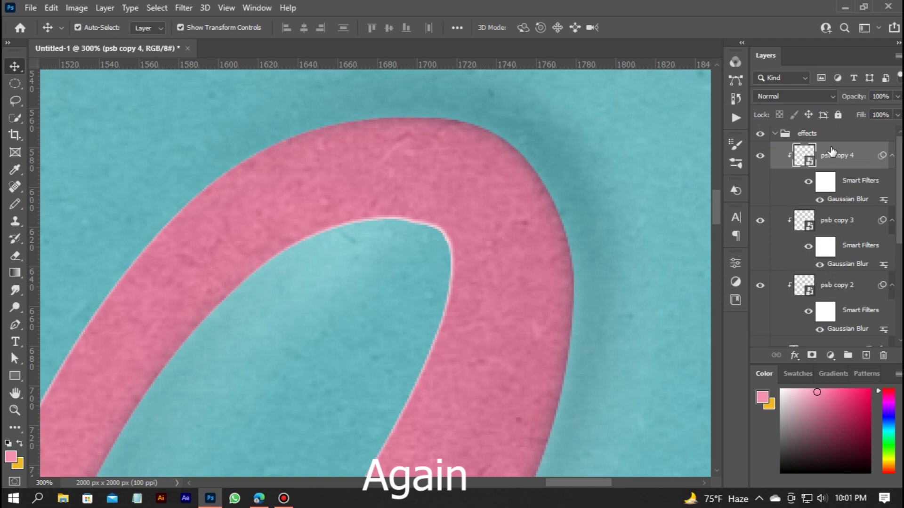
double_click(842, 200)
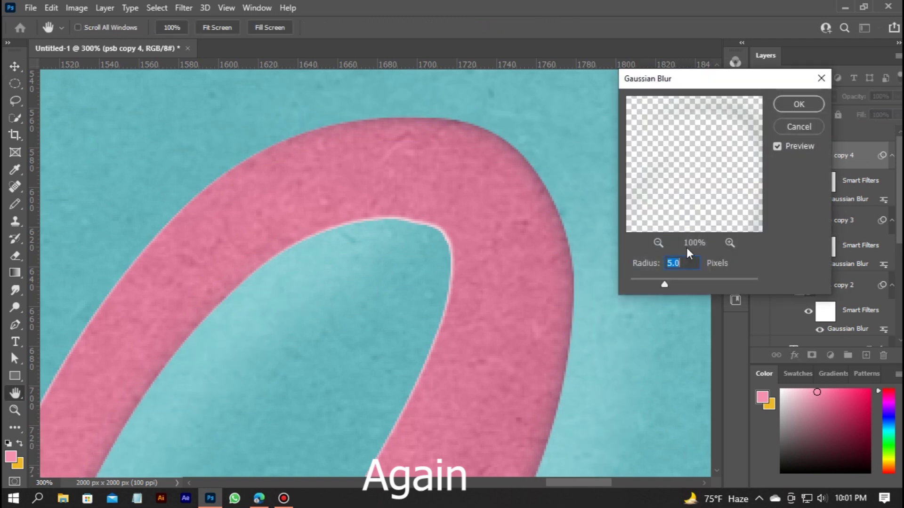
type("10")
left_click(795, 106)
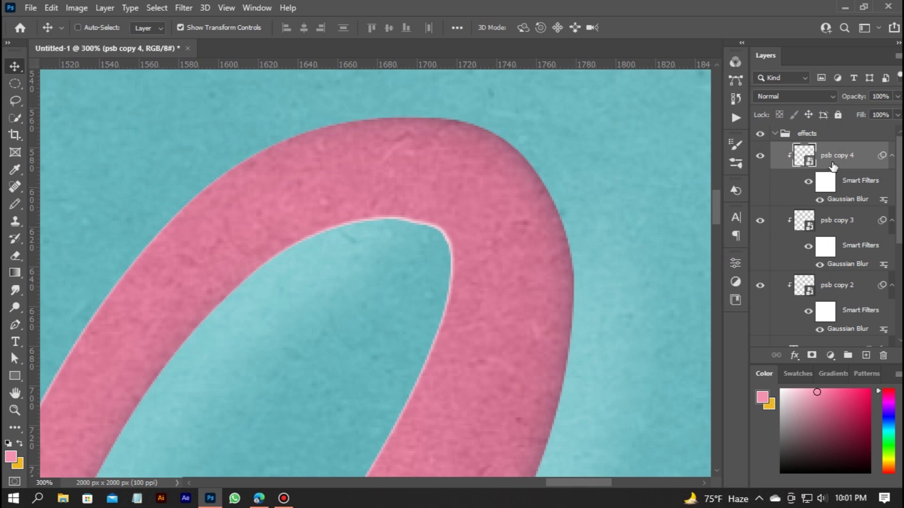
Add clipped psb copy 5 with a 20 px blur and psb copy 6 with a 30 px blur.
left_click_drag(831, 163, 834, 157)
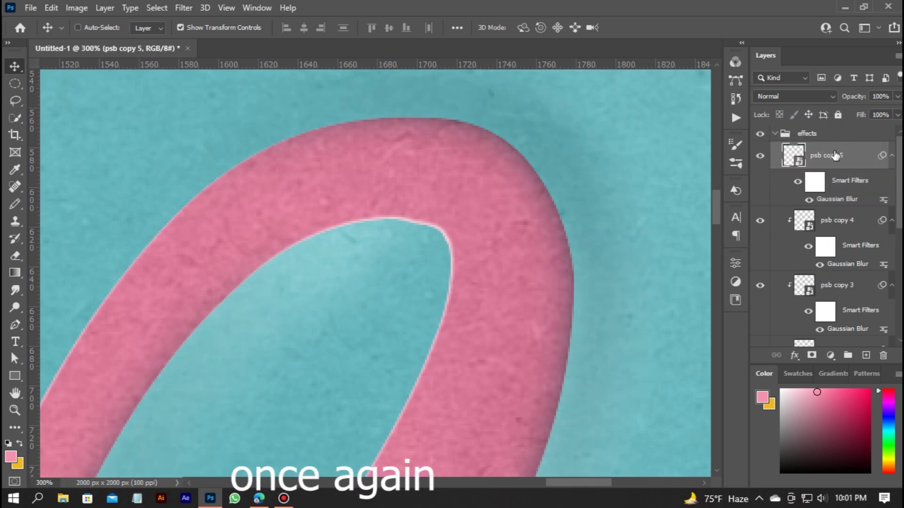
key("ctrl+alt+g")
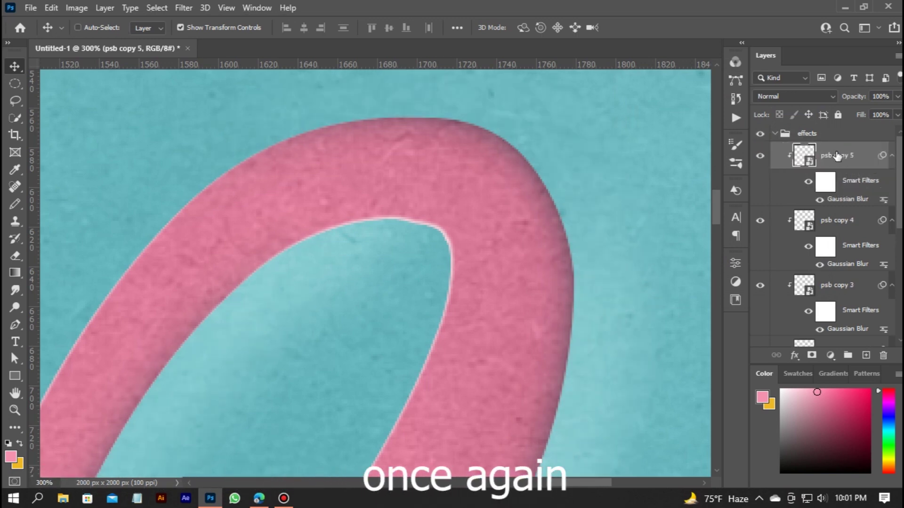
double_click(842, 199)
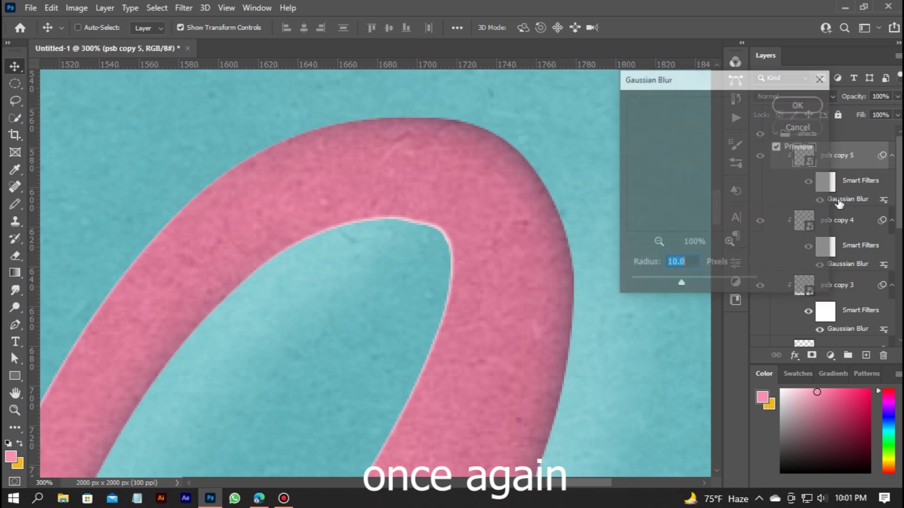
type("20")
left_click(800, 109)
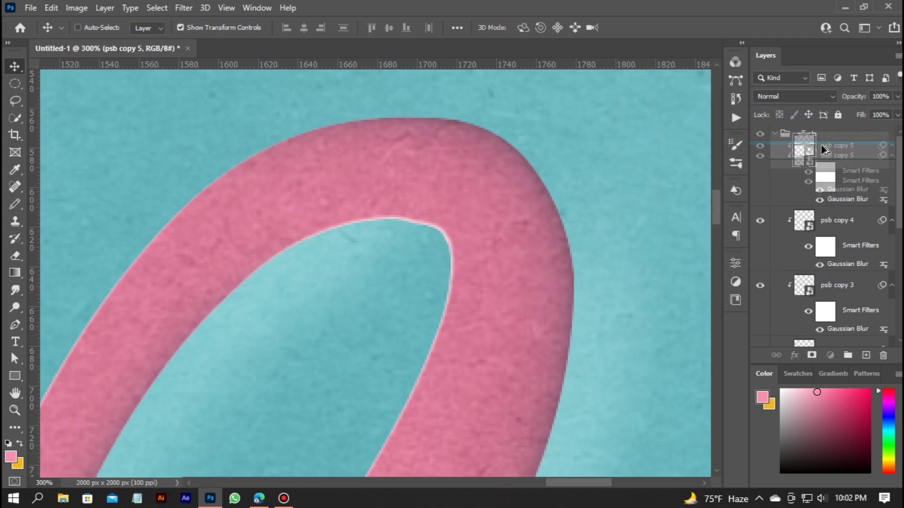
key("ctrl+j")
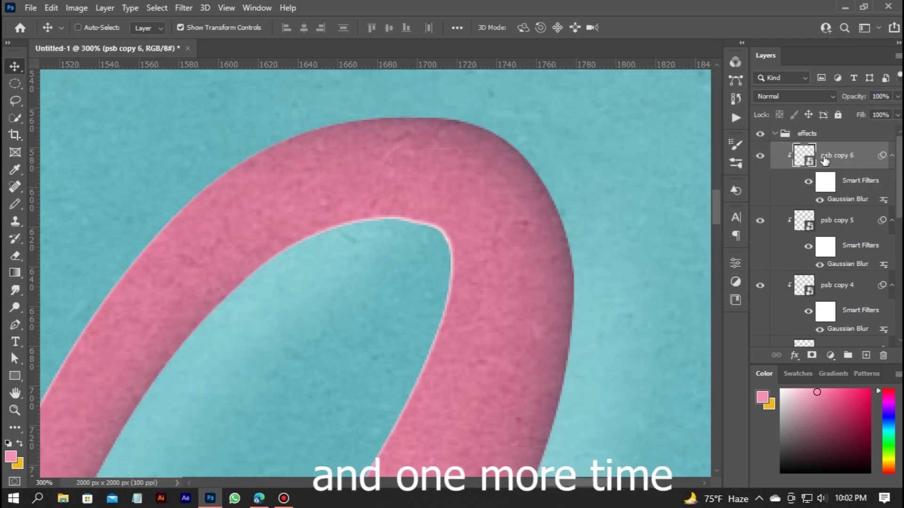
double_click(834, 201)
type("30")
left_click(796, 103)
left_click(761, 157)
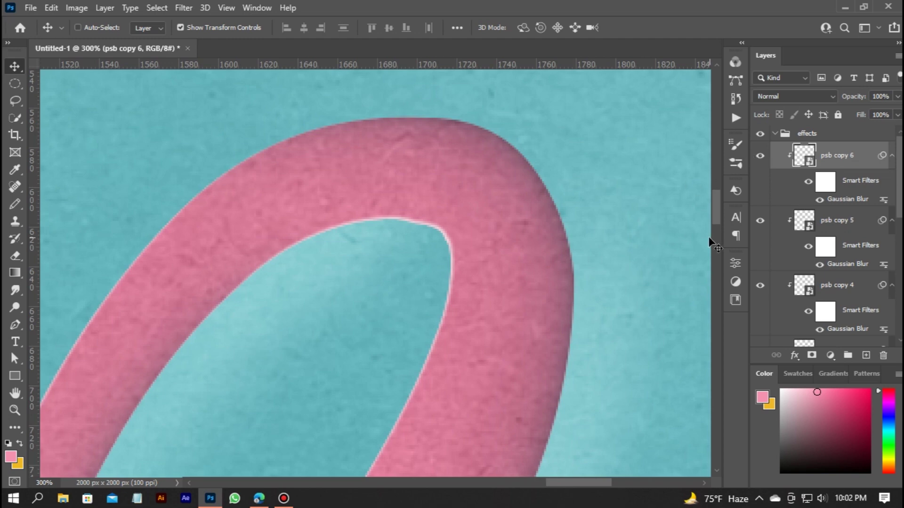
key("ctrl+0")
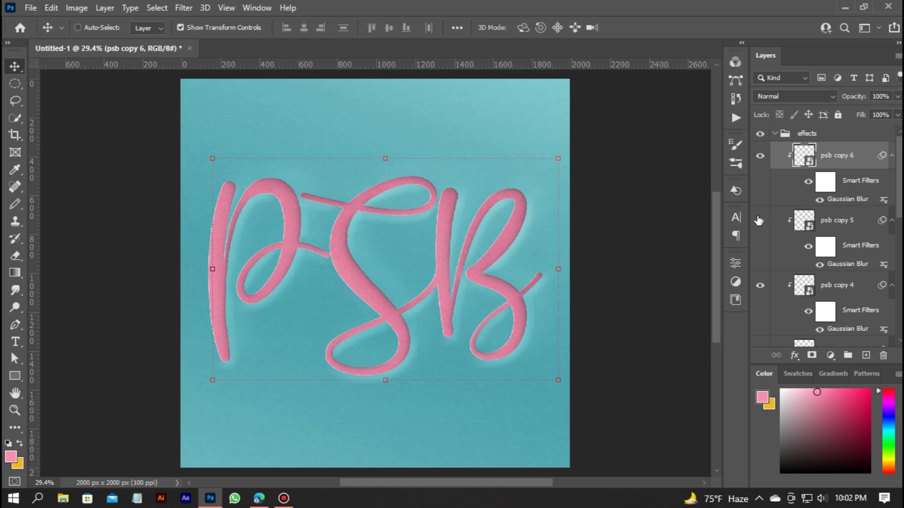
Add a Satin effect to psb copy 6 with Soft Light blend mode and a pure white colour.
left_click(794, 356)
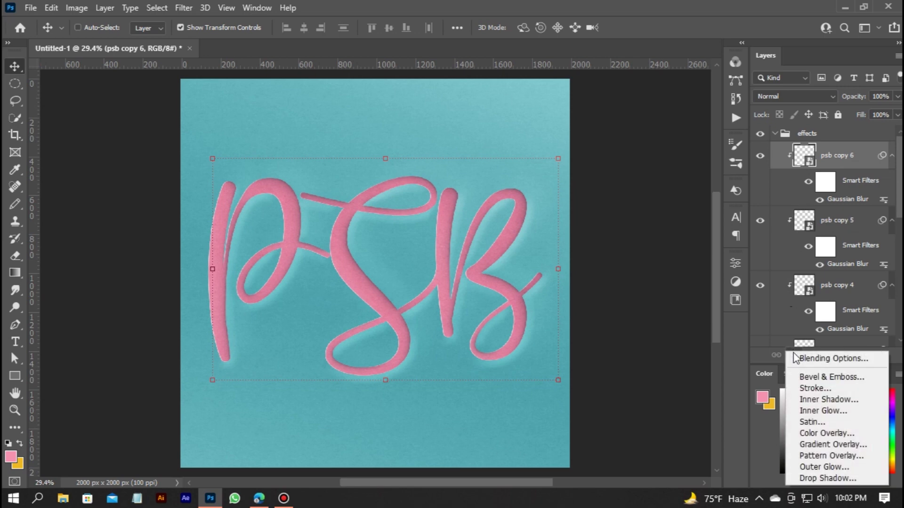
left_click(798, 416)
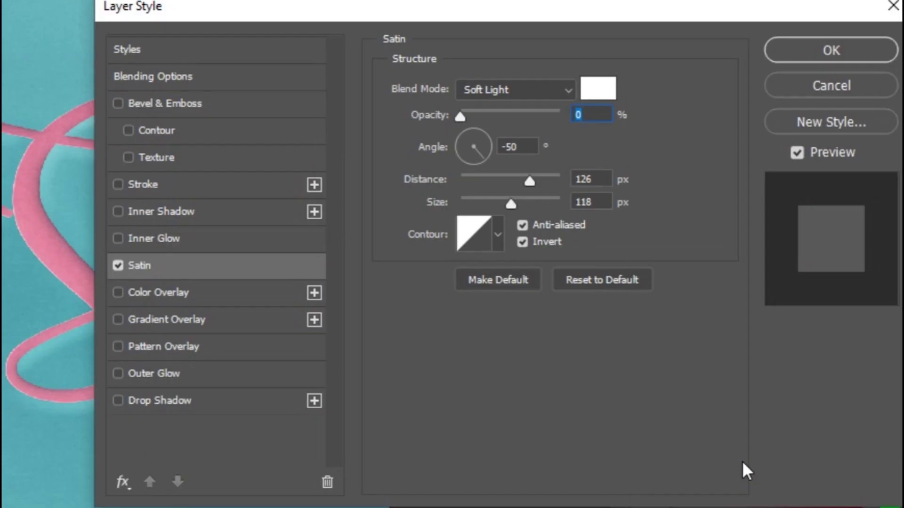
left_click(666, 177)
left_click(646, 332)
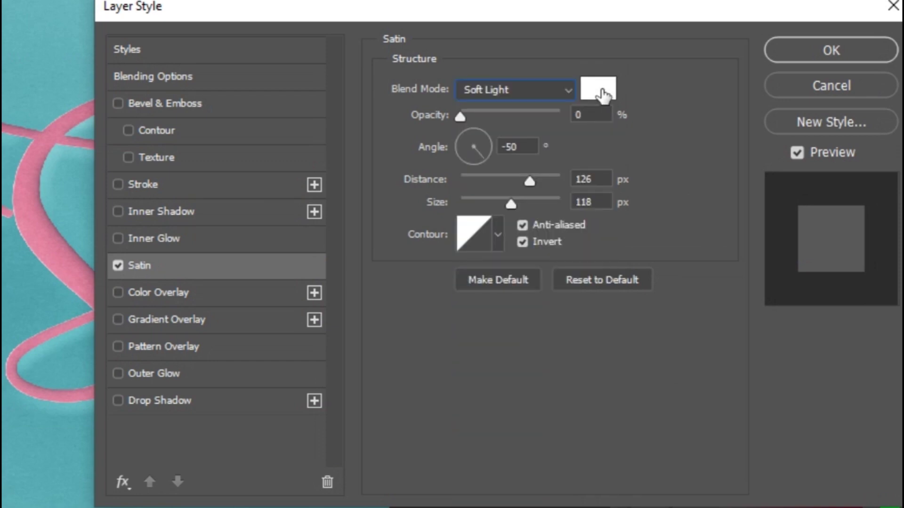
left_click(603, 94)
left_click(367, 218)
left_click(813, 209)
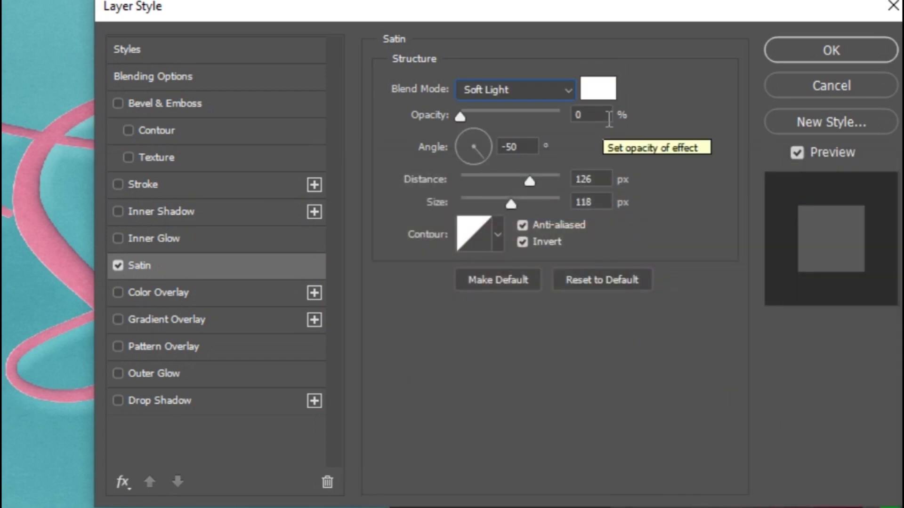
Set the Satin opacity to 20%, angle -45°, distance 90 and size 90.
double_click(609, 118)
type("20")
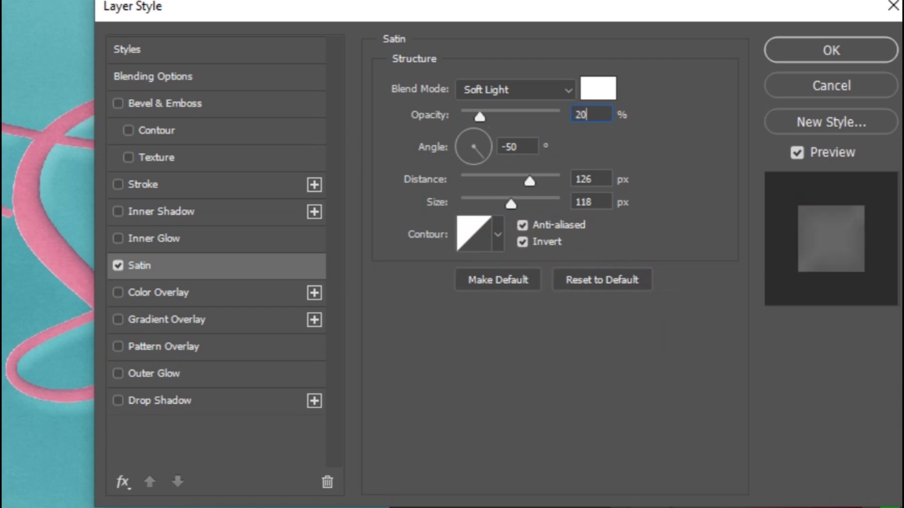
double_click(521, 146)
type("-45")
double_click(588, 179)
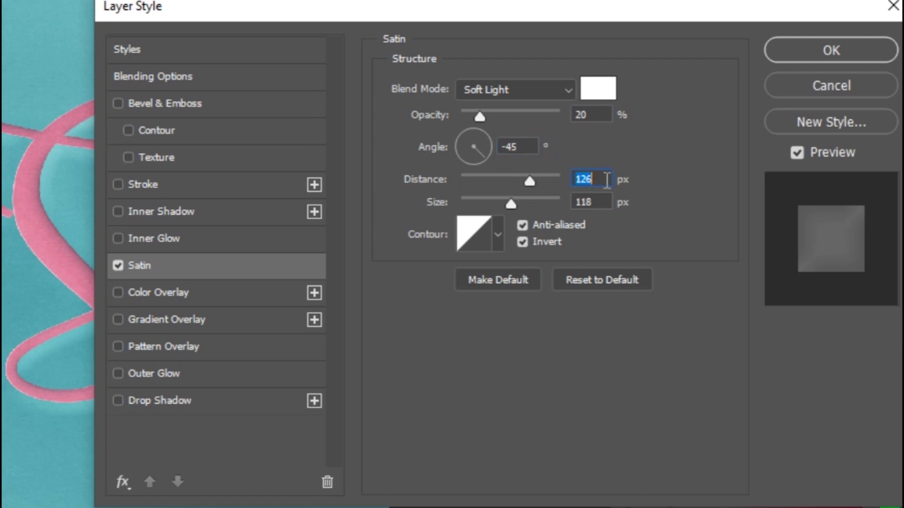
type("90")
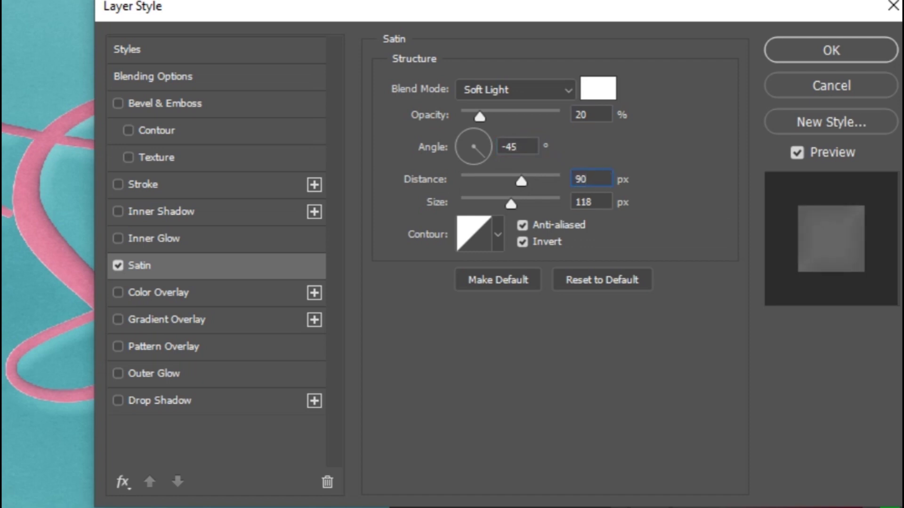
double_click(611, 202)
type("90")
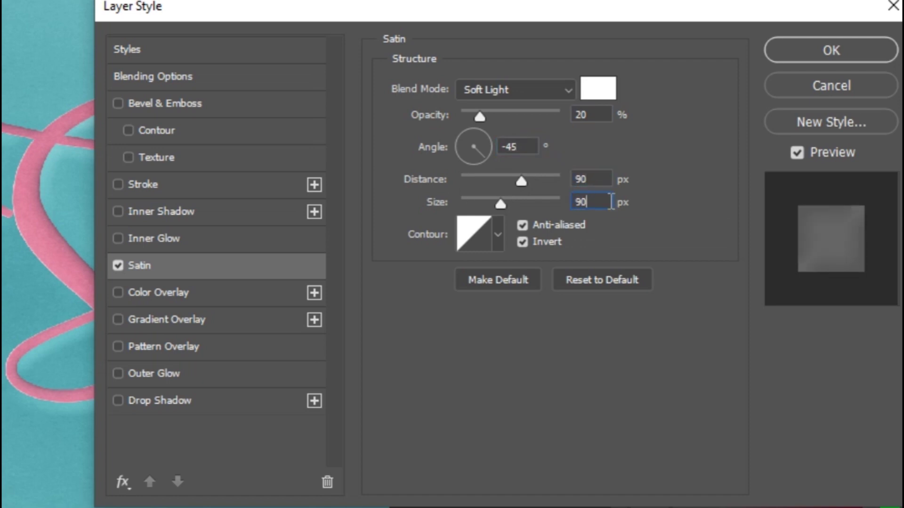
Keep the linear contour, apply the Satin effect and collapse the effects list.
left_click(498, 240)
left_click(393, 240)
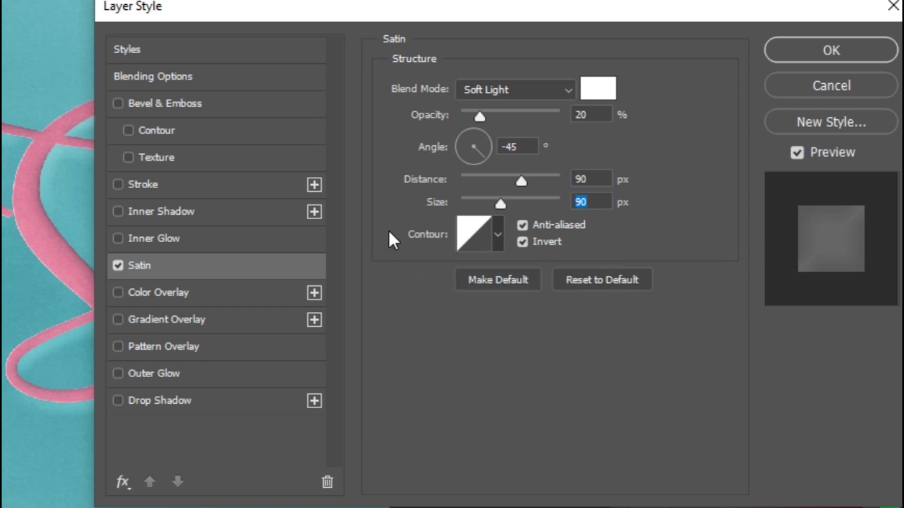
double_click(546, 226)
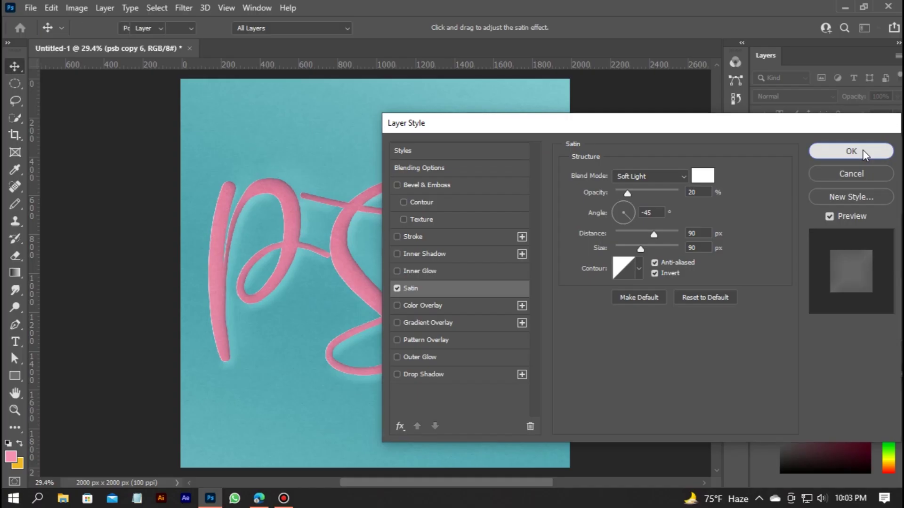
left_click(847, 149)
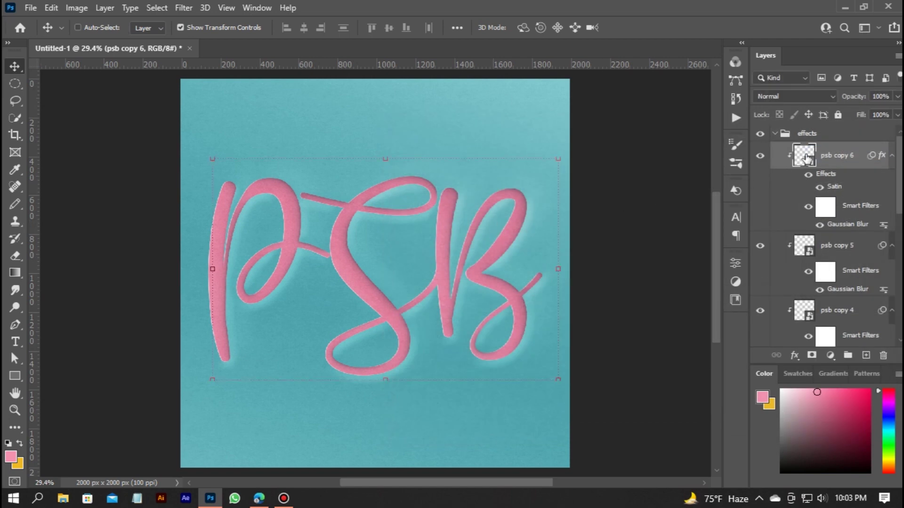
left_click(775, 134)
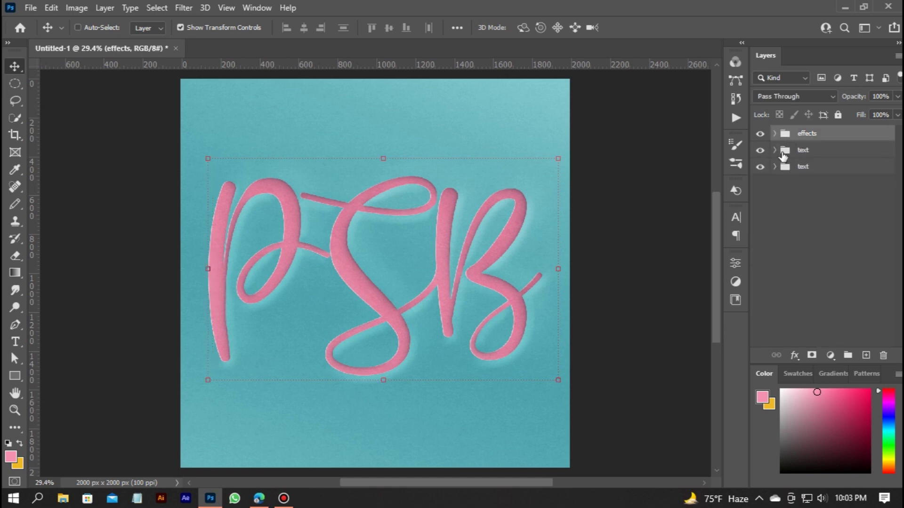
Expand the text group, add an empty Layer 1 and drag it beneath the psb layer.
left_click(779, 166)
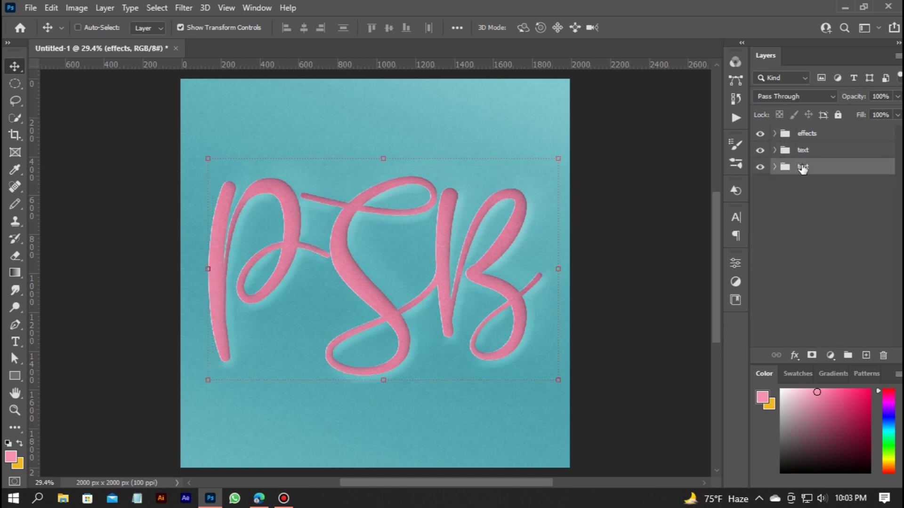
left_click(774, 151)
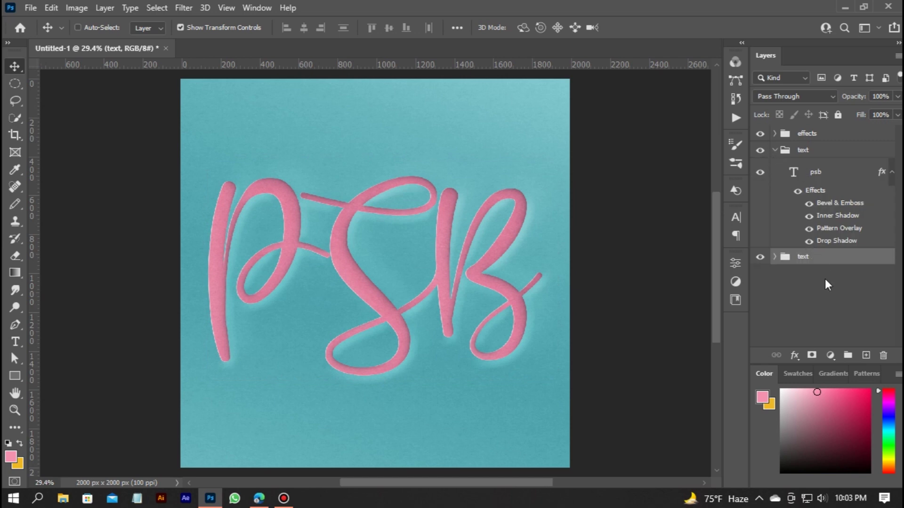
left_click(826, 285)
left_click(864, 355)
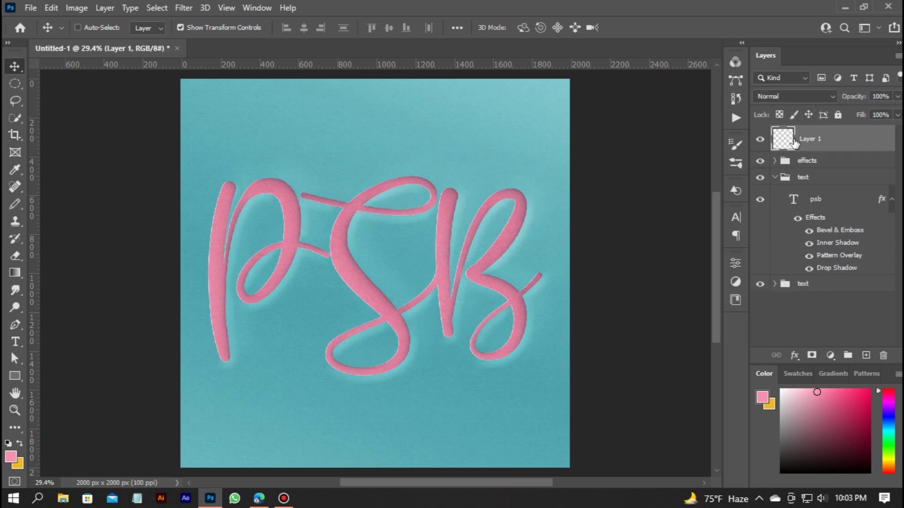
left_click_drag(794, 144, 812, 264)
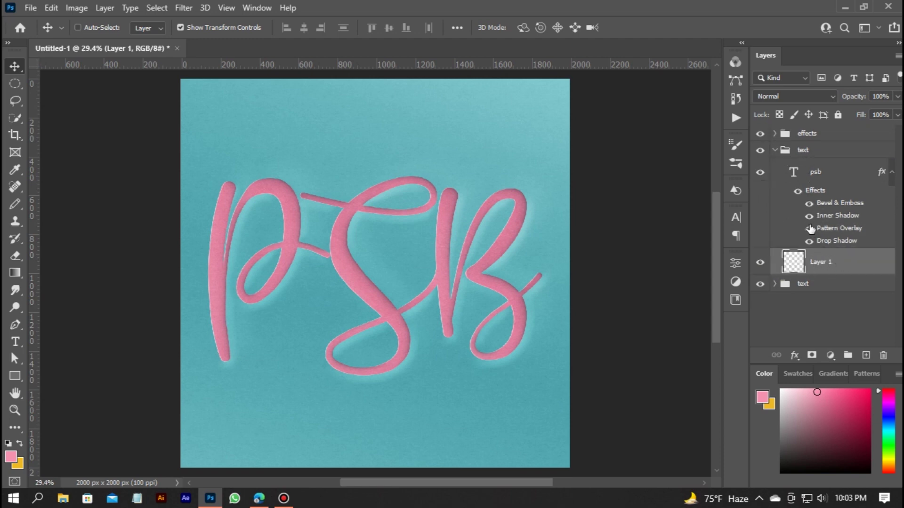
key("ctrl")
Load the PSB letter outline and fill it on Layer 1 with dark teal #003136.
left_click(794, 172, "ctrl")
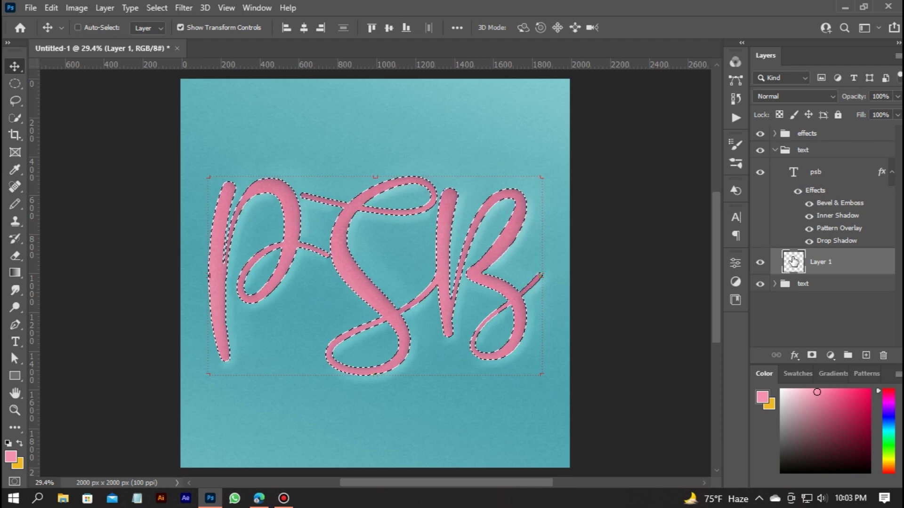
left_click(13, 457)
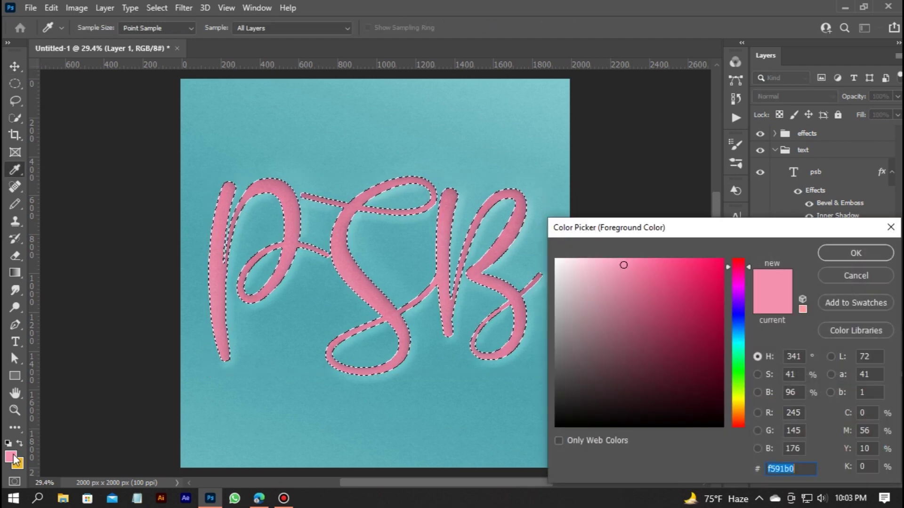
left_click(273, 105)
left_click_drag(597, 332, 741, 397)
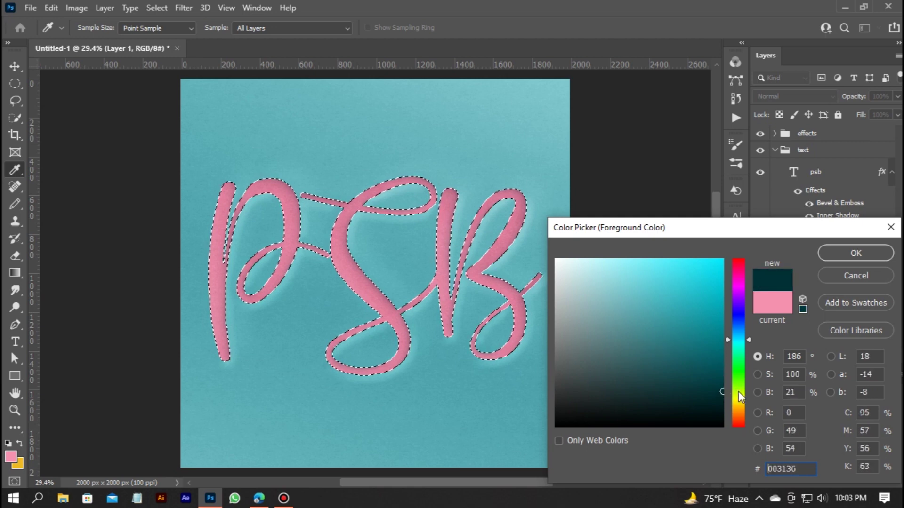
left_click(871, 252)
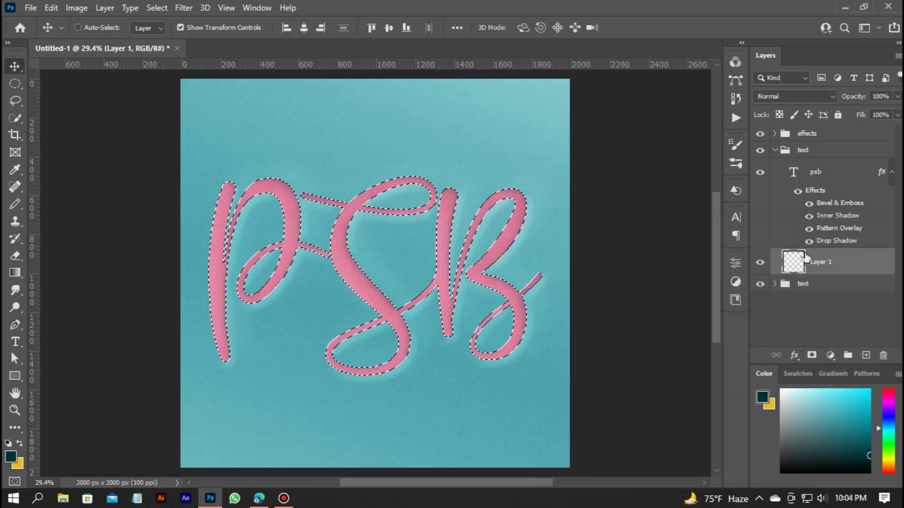
key("alt+BackSpace")
Check the fill, deselect, and nudge the dark copy three pixels left and two down.
left_click(760, 172)
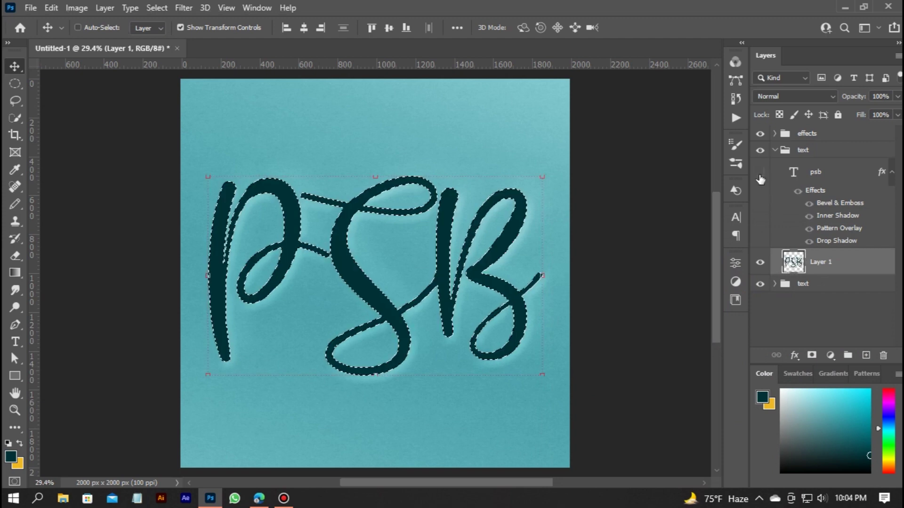
key("ctrl+d")
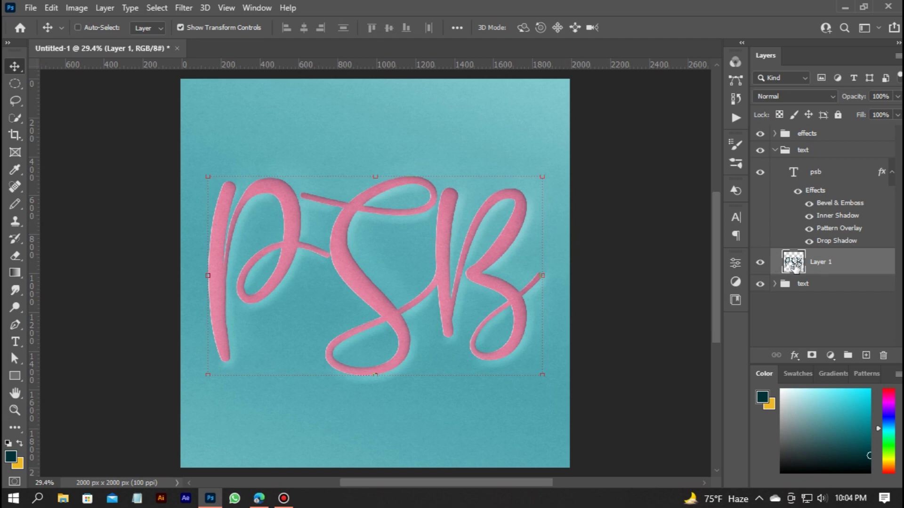
key("Left")
key("Left")
key("Down")
key("Down")
key("Left")
key("Down")
key("Left")
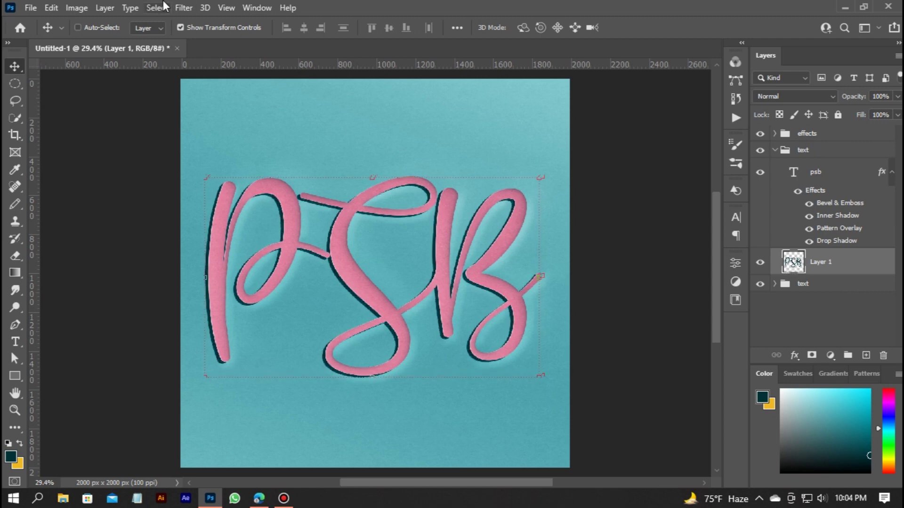
Blur the dark teal letter copy with a 10-pixel Gaussian Blur.
left_click(183, 8)
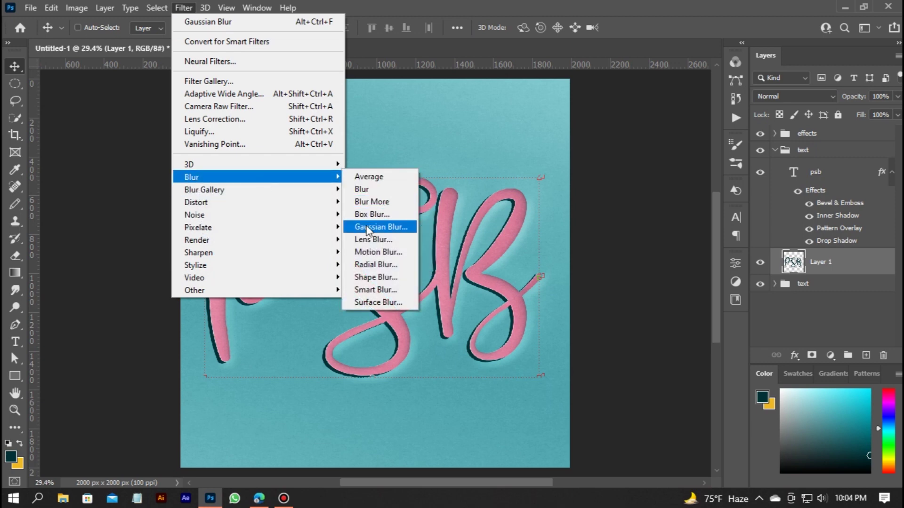
mouse_move(212, 177)
left_click(382, 226)
type("10")
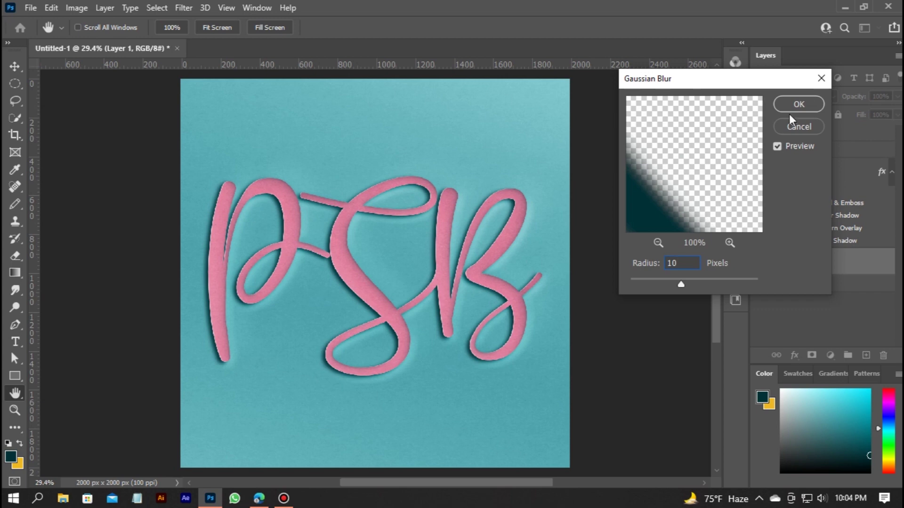
left_click(799, 105)
Lower Layer 1's opacity to 35% and collapse the text group.
left_click(880, 96)
type("30")
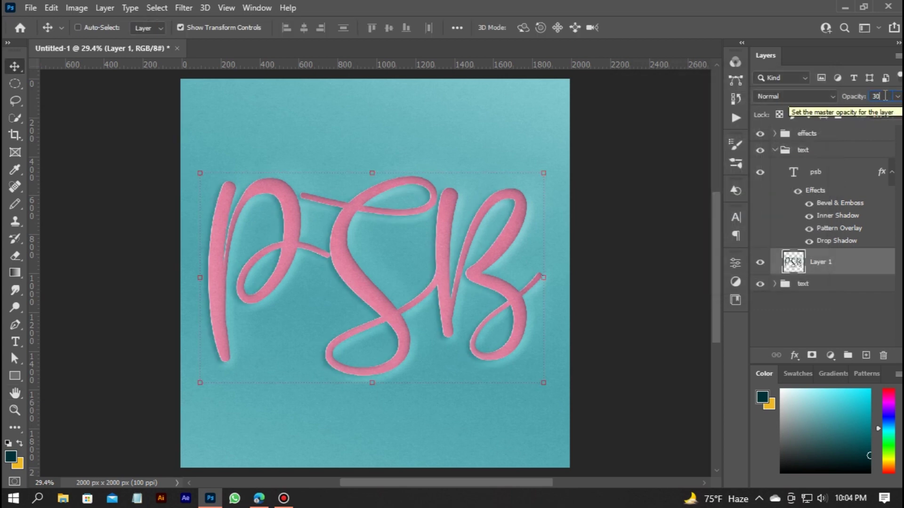
key("BackSpace")
type("5")
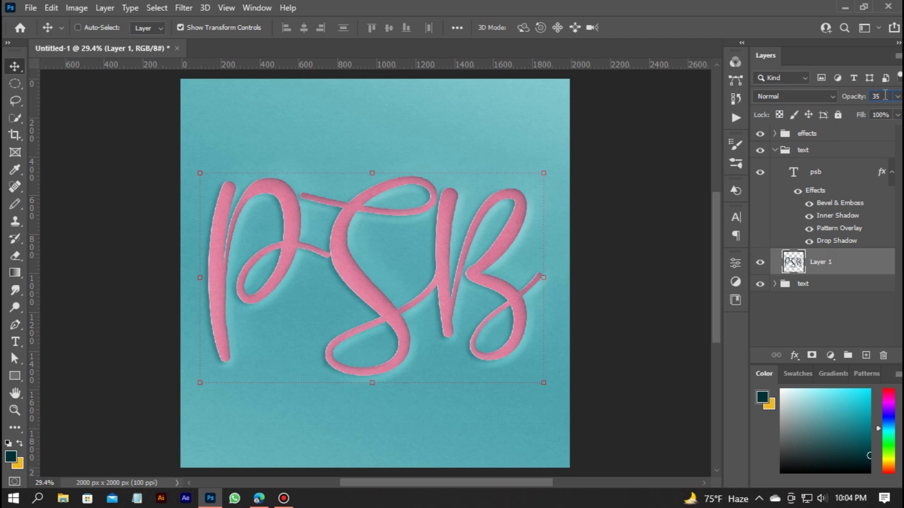
left_click(809, 311)
left_click(775, 150)
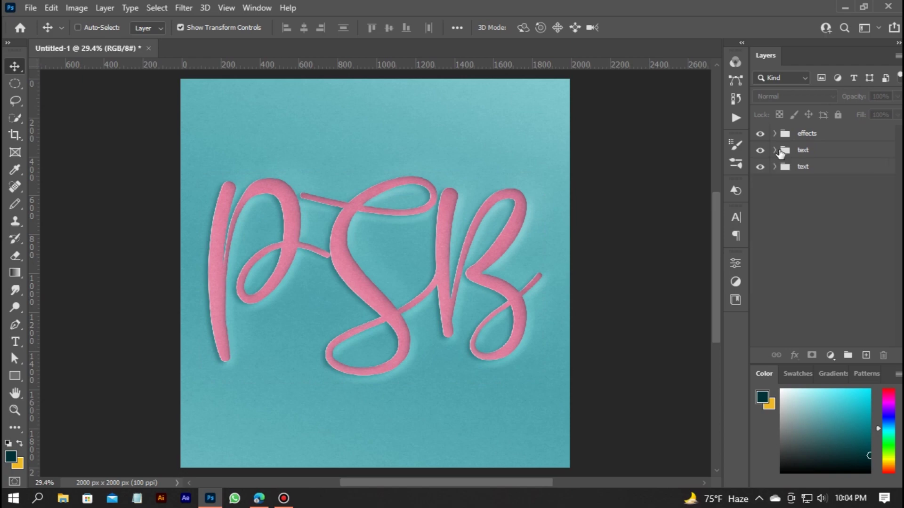